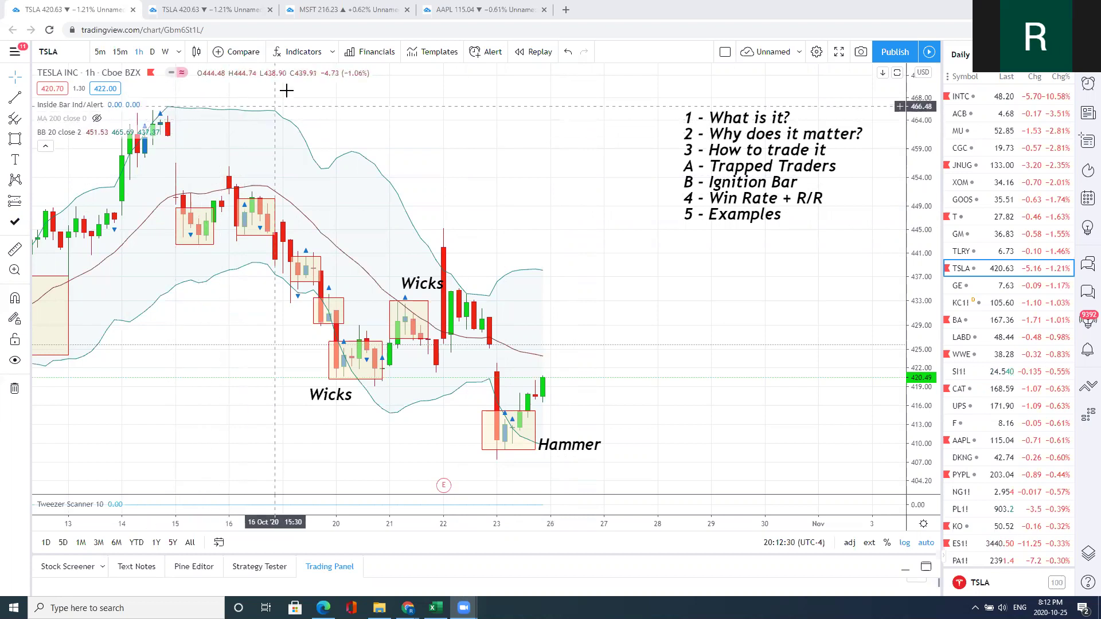
# Step: Search the indicator library for "inside bar ind/alert" and close the search without adding anything
pyautogui.click(294, 53)
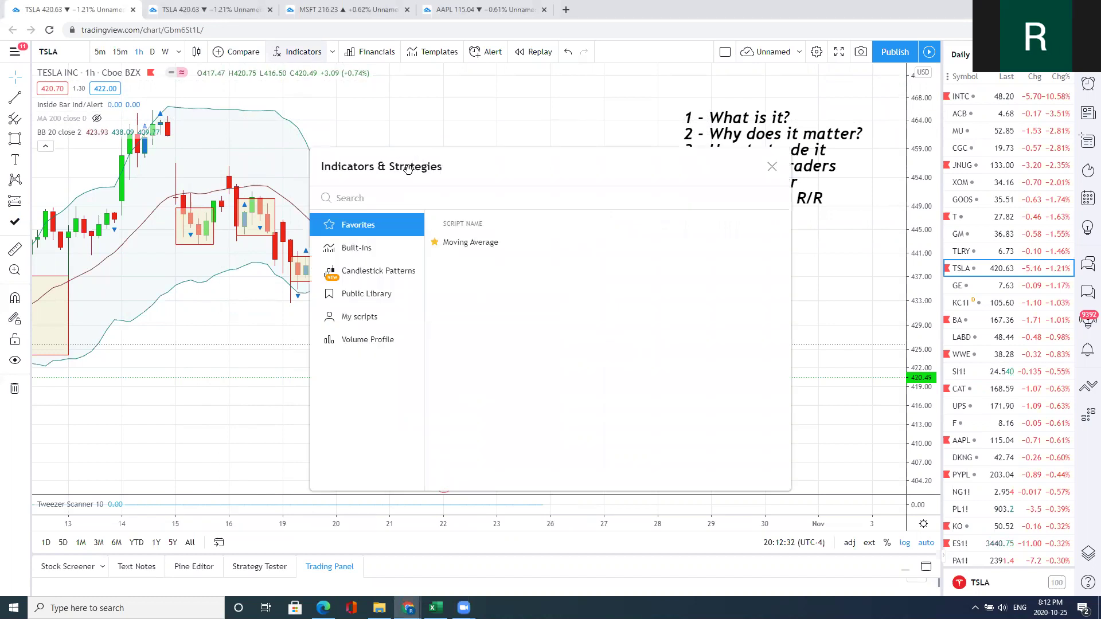
pyautogui.write('inside')
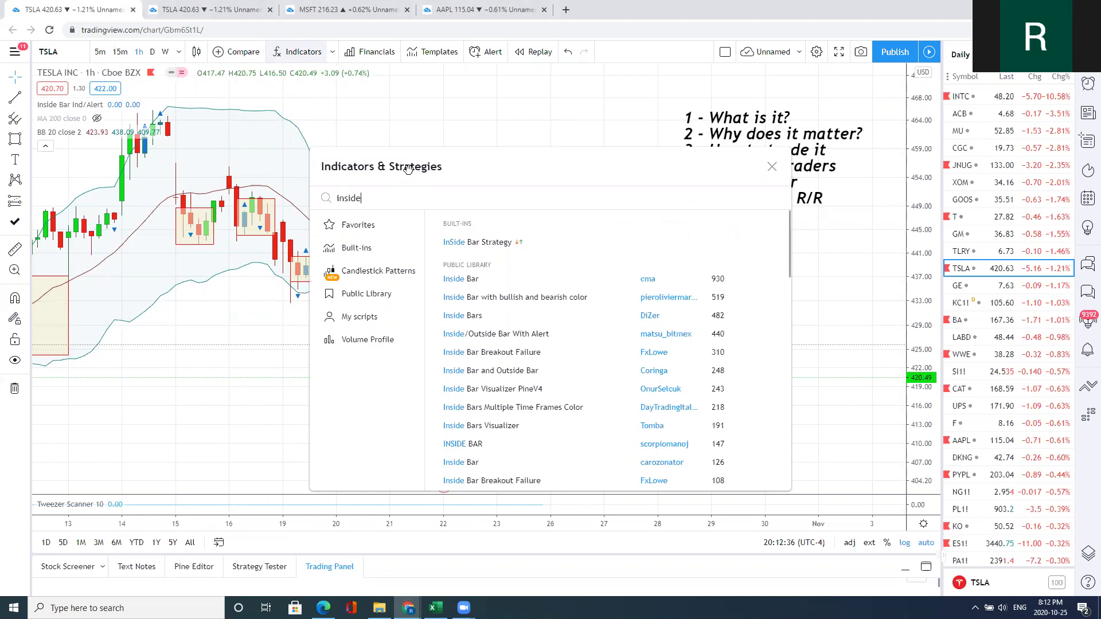
pyautogui.write(' bar')
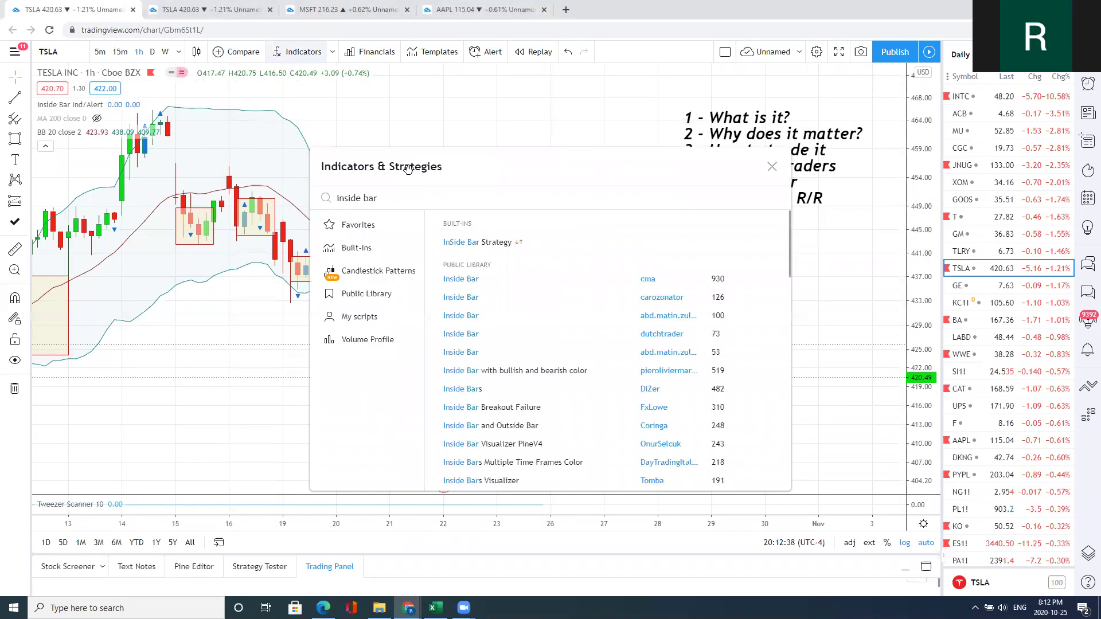
pyautogui.write(' ind')
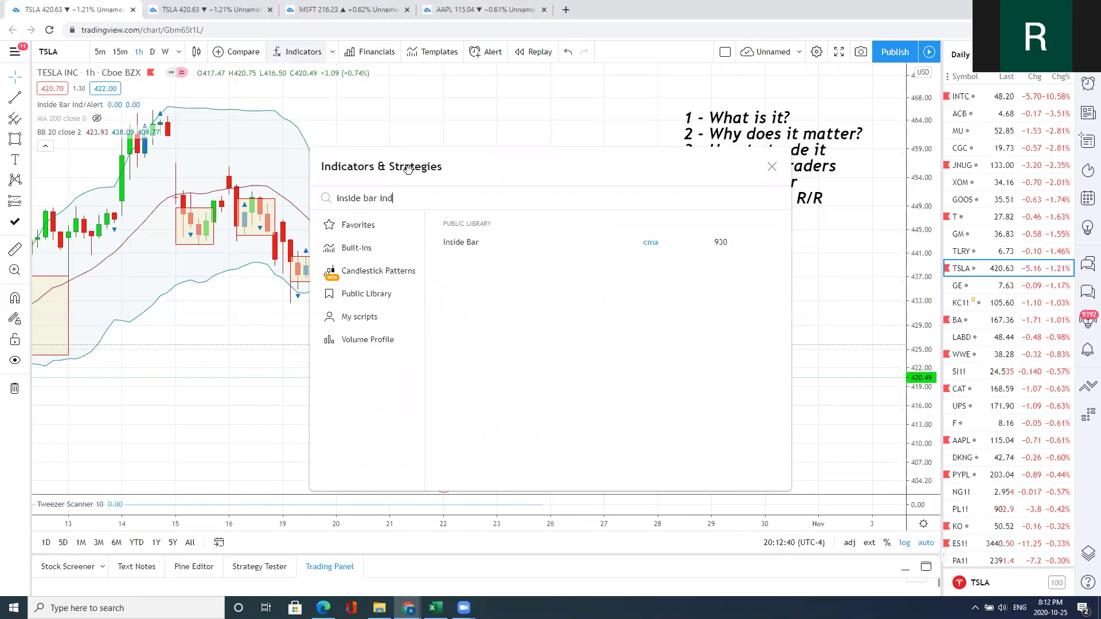
pyautogui.write('/alert')
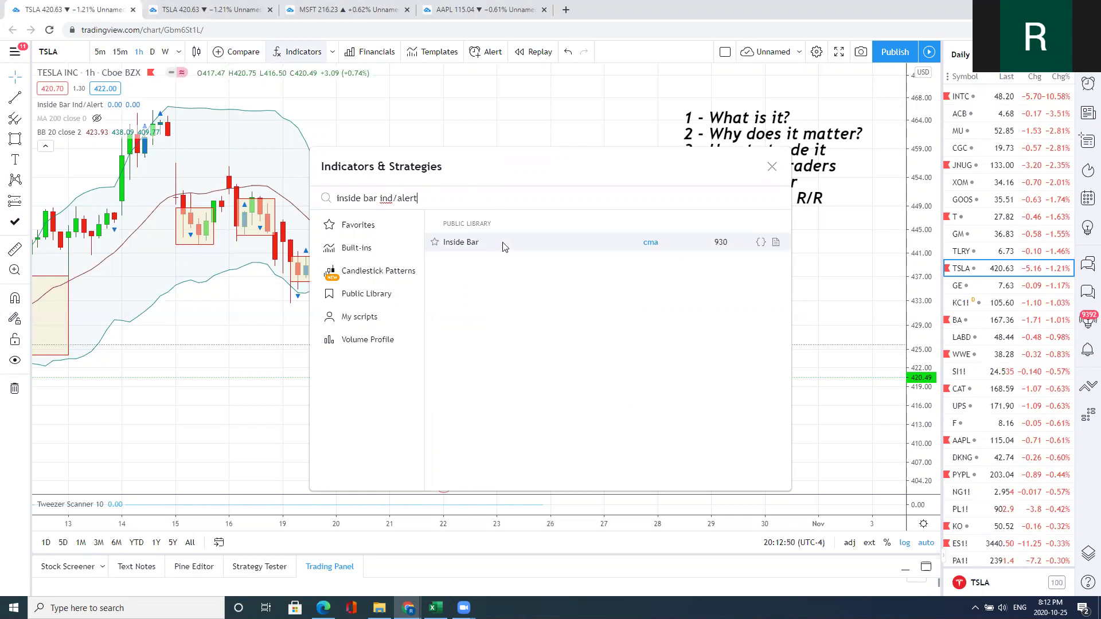
pyautogui.click(771, 168)
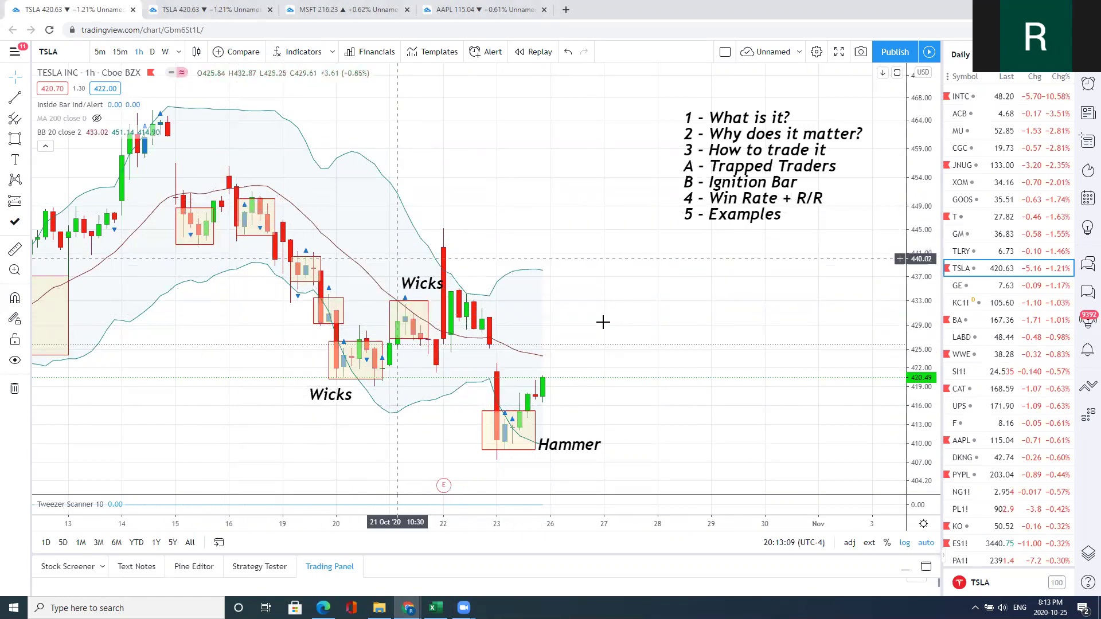
# Step: Delete the rectangle around the 23 Oct candles beside the Hammer label and inspect those candles up close
pyautogui.click(510, 410)
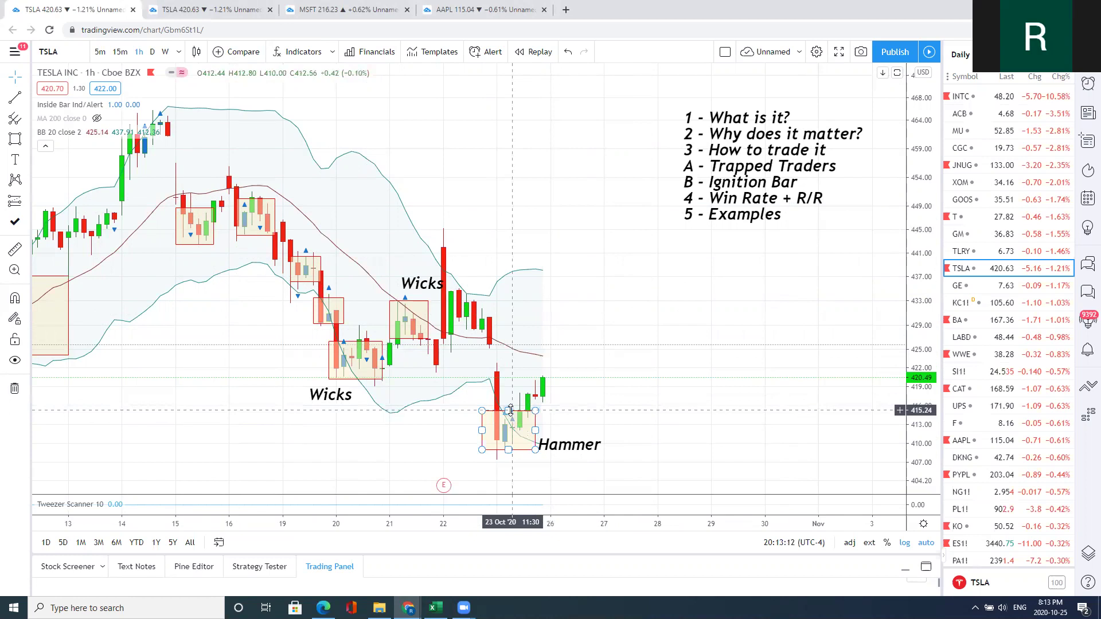
pyautogui.press('Delete')
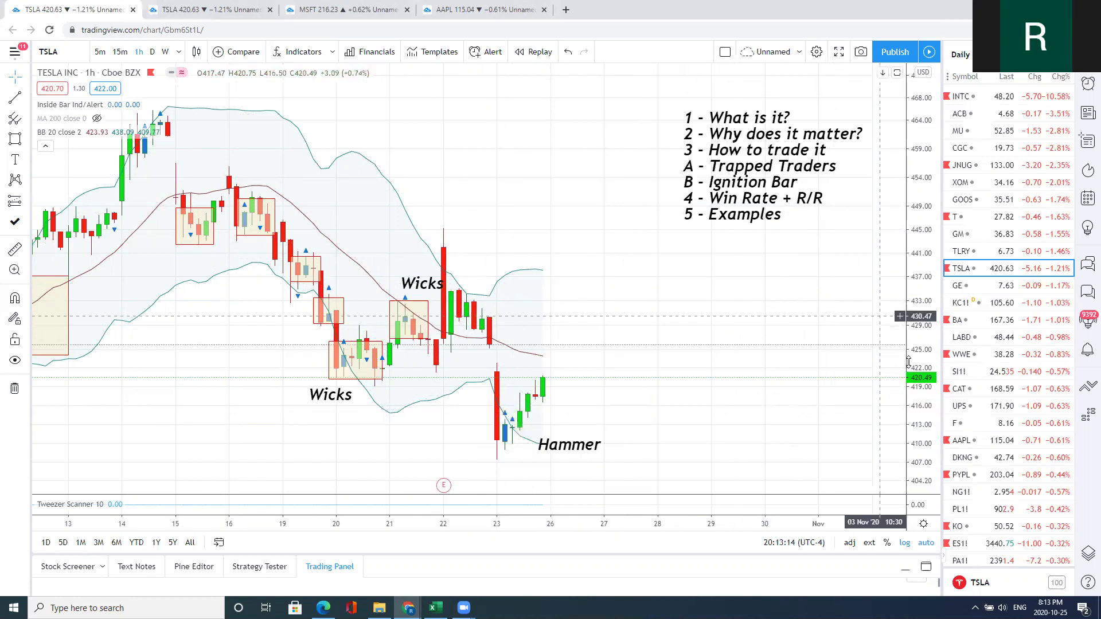
pyautogui.moveTo(908, 362); pyautogui.dragTo(633, 250)
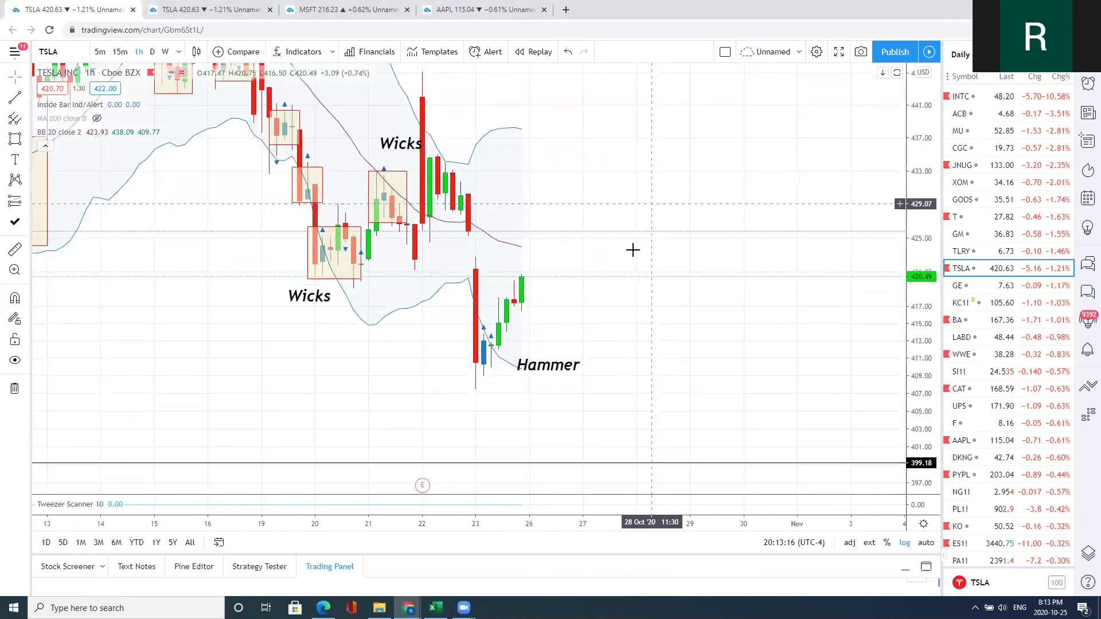
pyautogui.scroll(2, 711, 295)
pyautogui.scroll(3, 709, 315)
pyautogui.moveTo(709, 316); pyautogui.dragTo(740, 320)
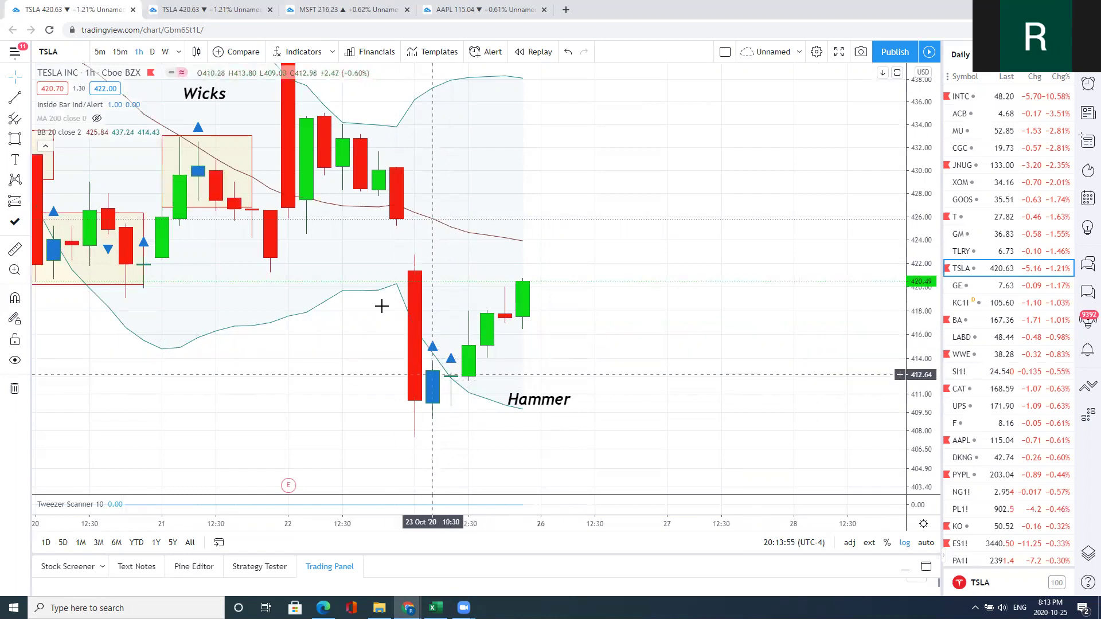
# Step: Restore automatic price scaling and move the topic list text nearer to the latest candles
pyautogui.click(925, 544)
pyautogui.scroll(-2, 673, 207)
pyautogui.scroll(-5, 673, 206)
pyautogui.hscroll(3, 550, 189)
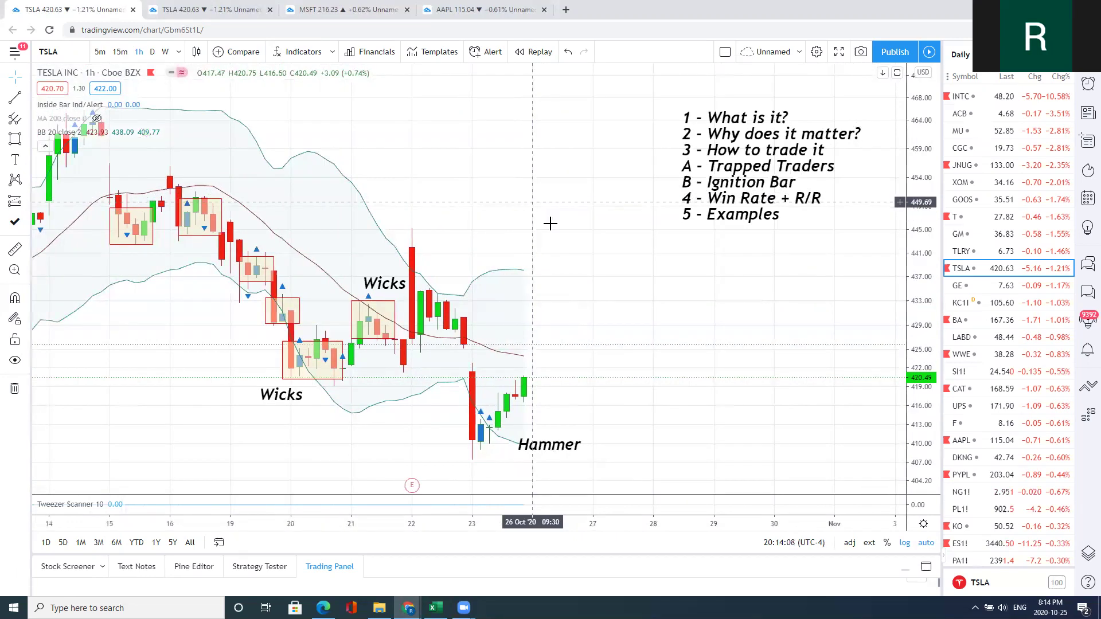
pyautogui.scroll(1, 546, 225)
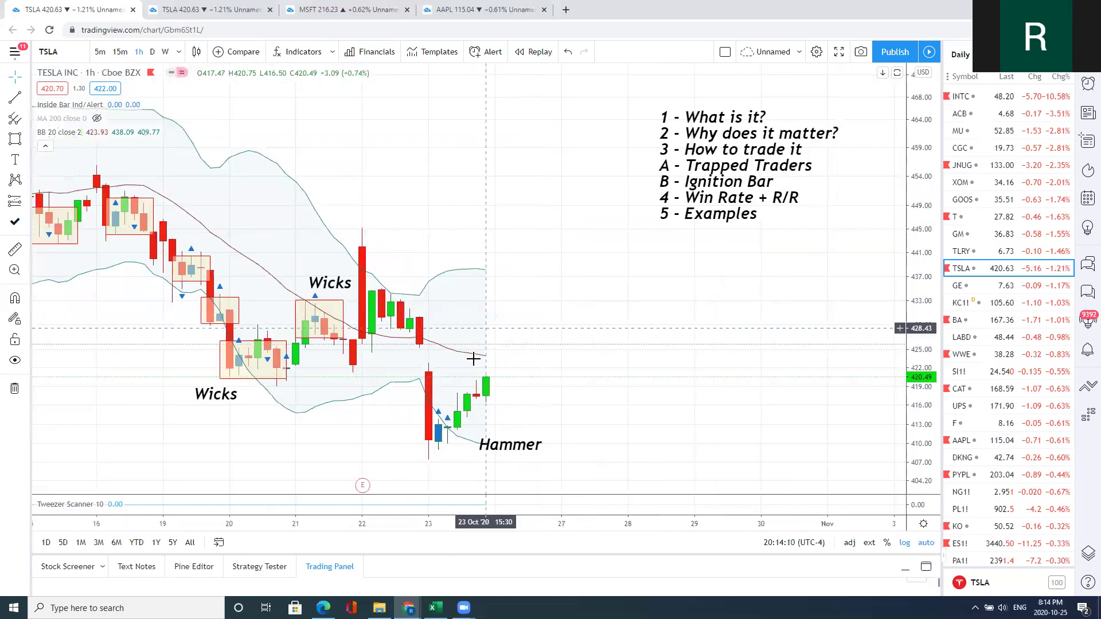
pyautogui.moveTo(717, 172)
pyautogui.mouseDown()
pyautogui.moveTo(613, 172)
pyautogui.moveTo(621, 207)
pyautogui.mouseUp()
pyautogui.click(460, 209)
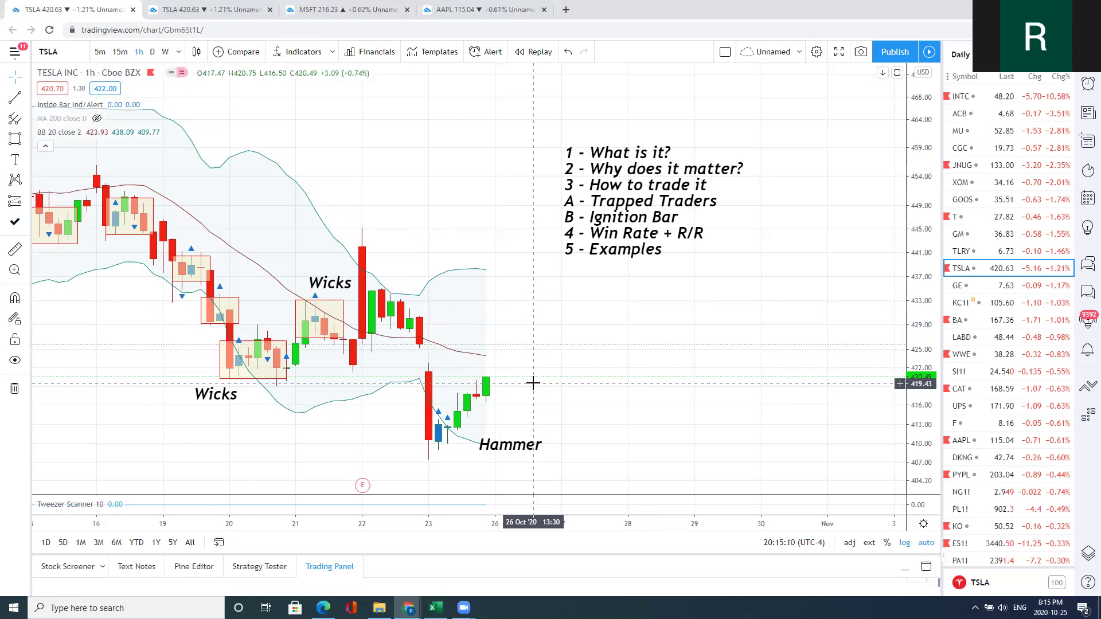
# Step: Try out a long position on the 23 Oct inside bar with entry 413.09, stop 409.69 and target 420.60, and delete it
pyautogui.scroll(3, 532, 383)
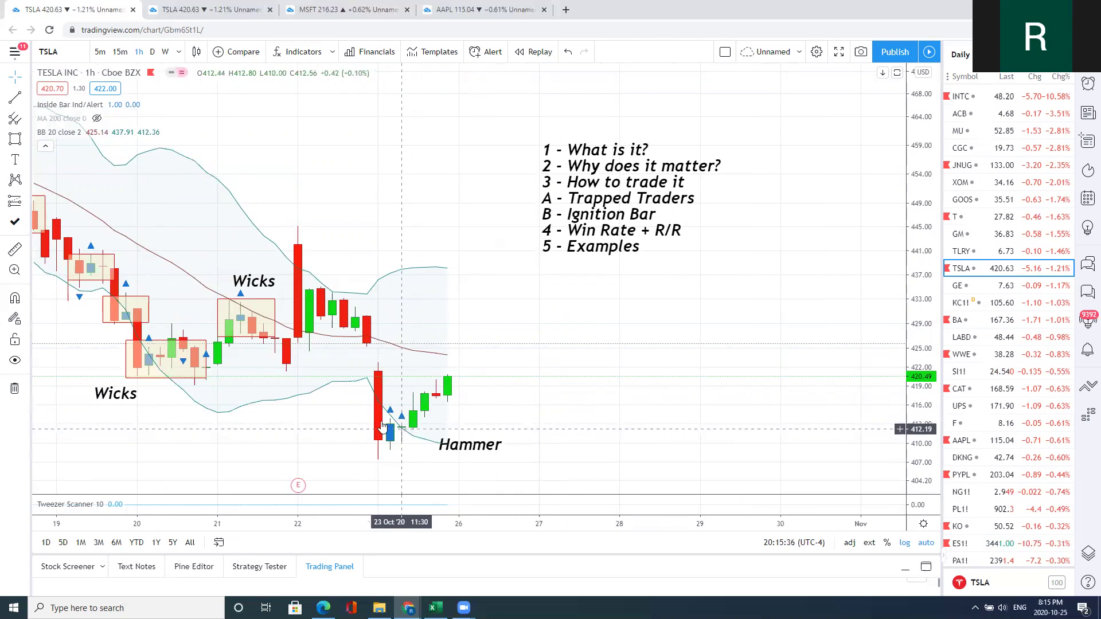
pyautogui.click(27, 201)
pyautogui.click(74, 202)
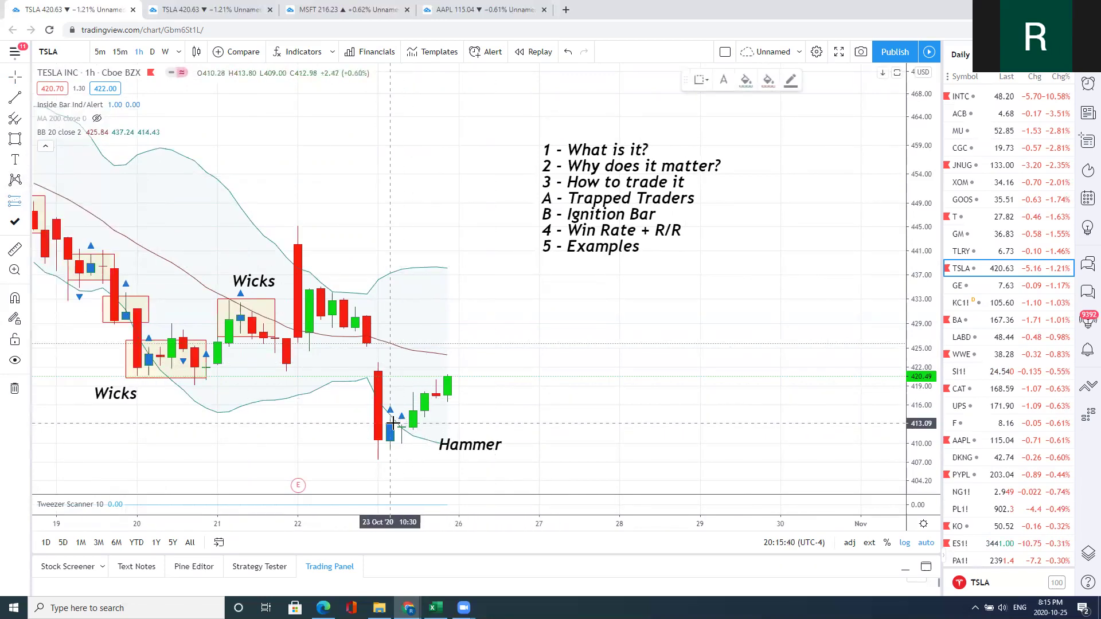
pyautogui.moveTo(391, 424)
pyautogui.mouseDown()
pyautogui.moveTo(390, 477)
pyautogui.moveTo(390, 445)
pyautogui.mouseUp()
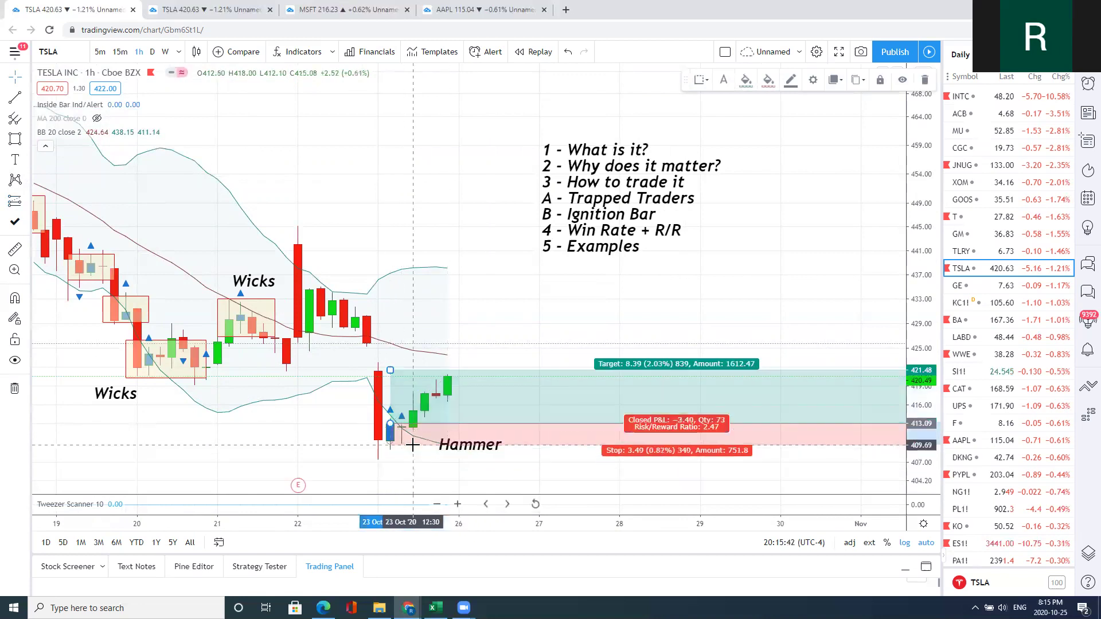
pyautogui.moveTo(391, 370); pyautogui.dragTo(406, 373)
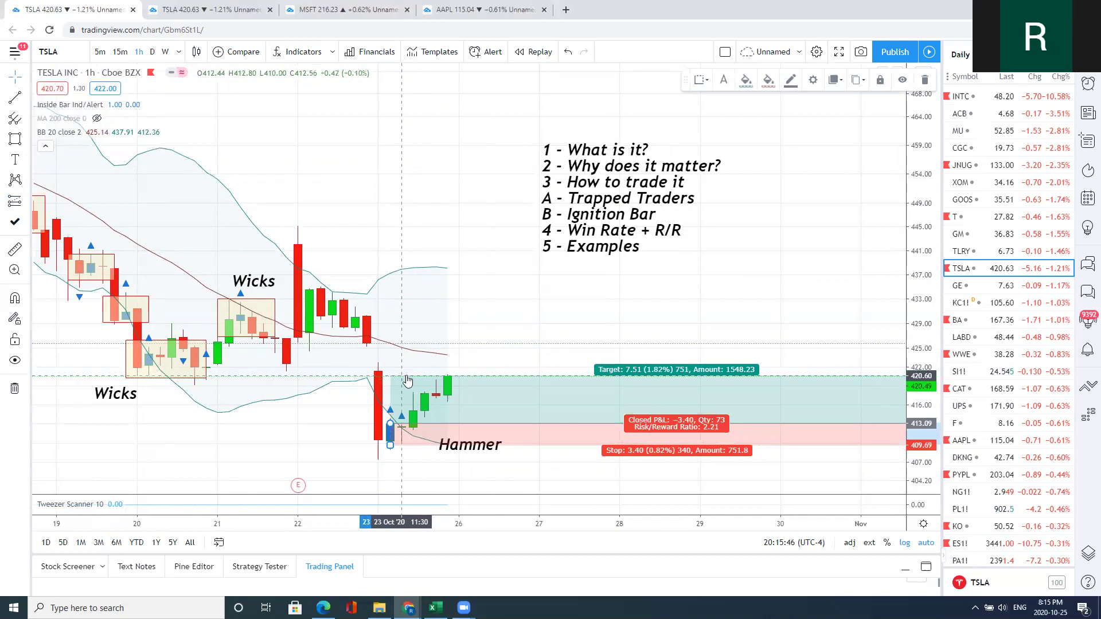
pyautogui.click(925, 84)
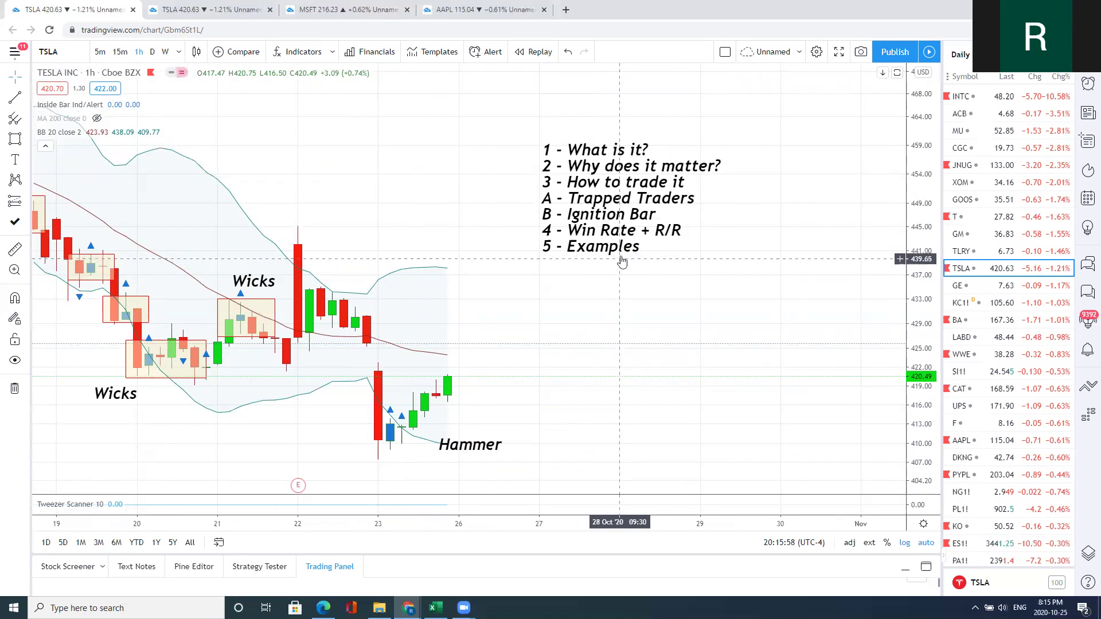
# Step: Delete the rectangle around the 21 Oct candles below the upper Wicks label
pyautogui.scroll(-1, 622, 260)
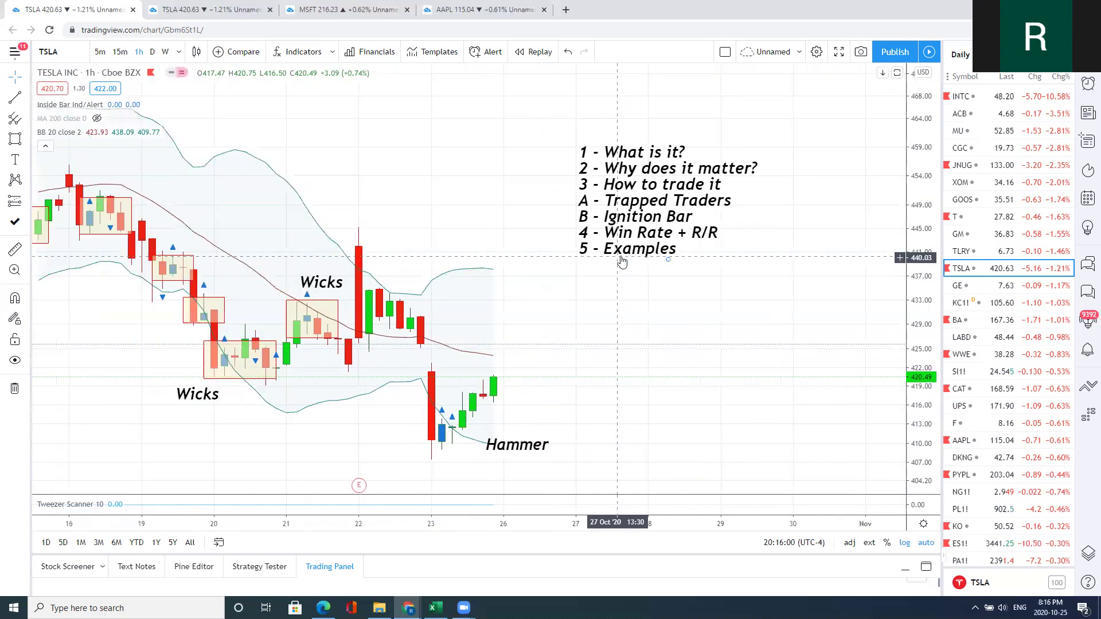
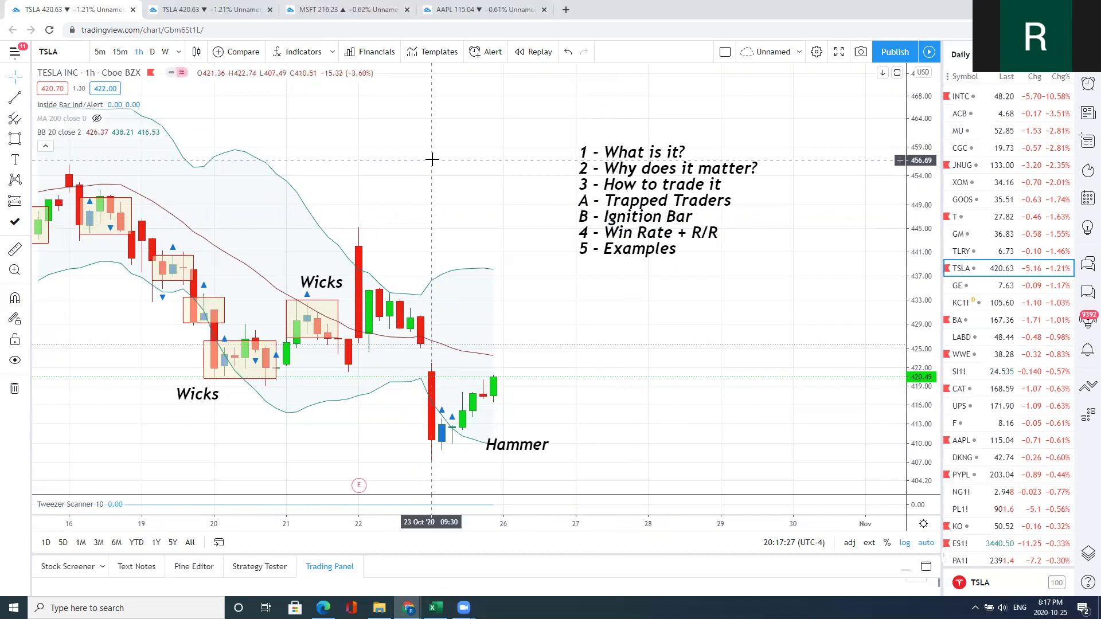
pyautogui.scroll(3, 427, 159)
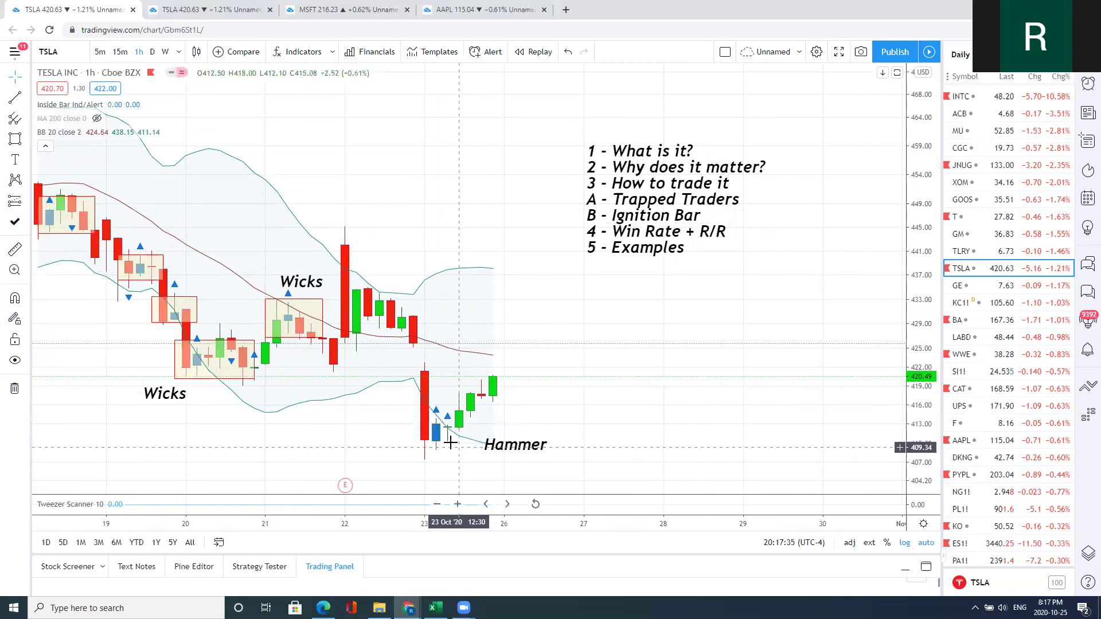
pyautogui.moveTo(453, 202); pyautogui.dragTo(540, 193)
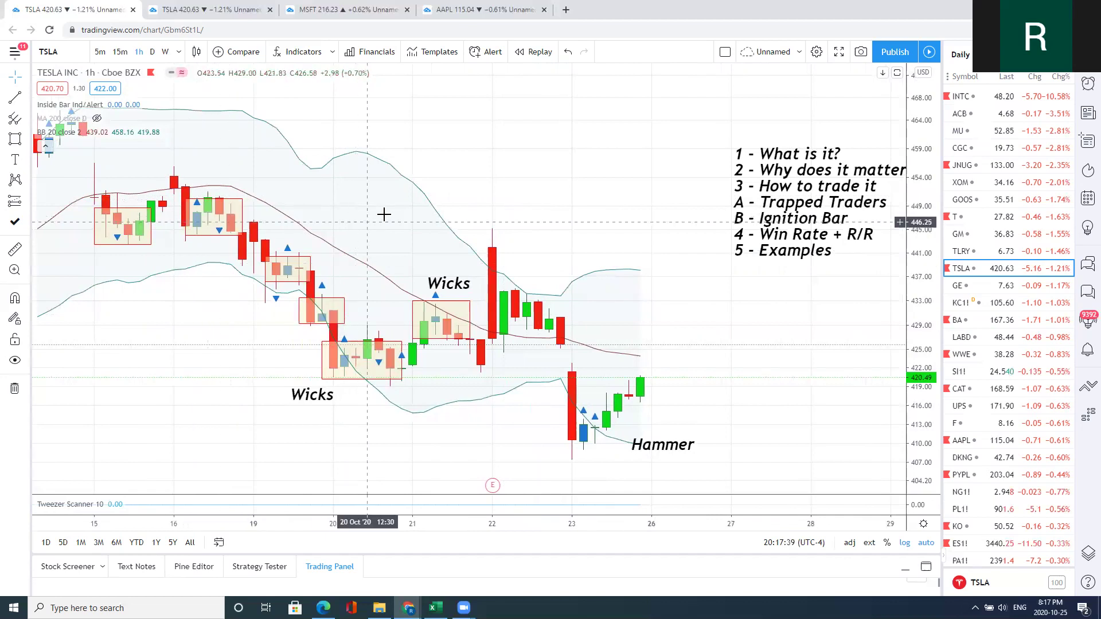
pyautogui.scroll(1, 366, 217)
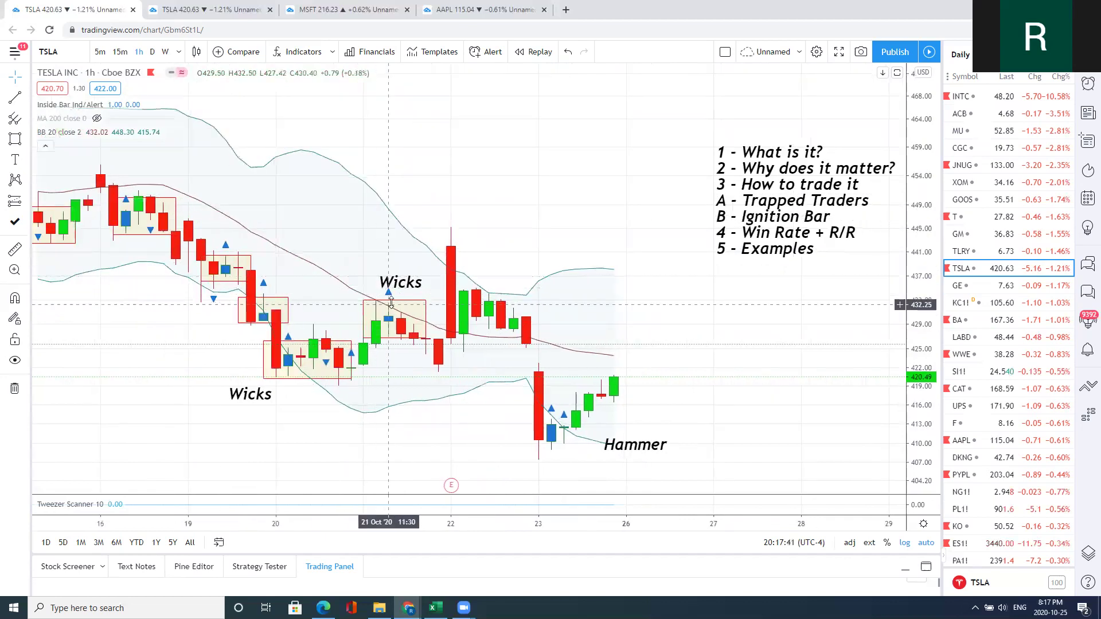
pyautogui.click(388, 305)
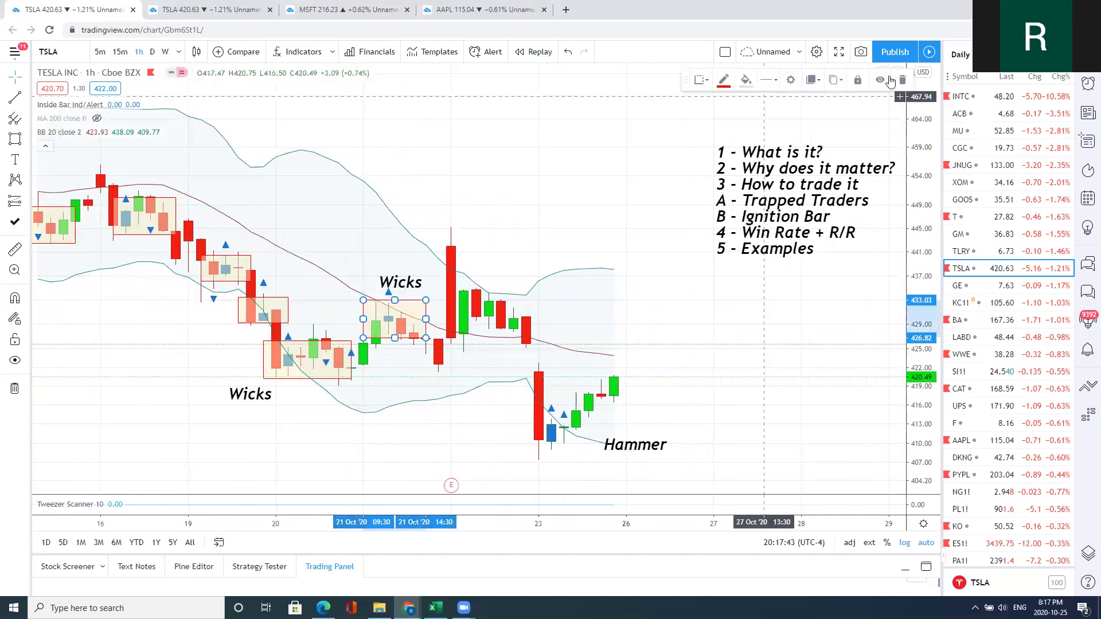
pyautogui.press('Delete')
# Step: Try out a short position on the 21 Oct candles with entry 427.36, stop 432.36 and target 421.40, and delete it
pyautogui.scroll(-1, 439, 300)
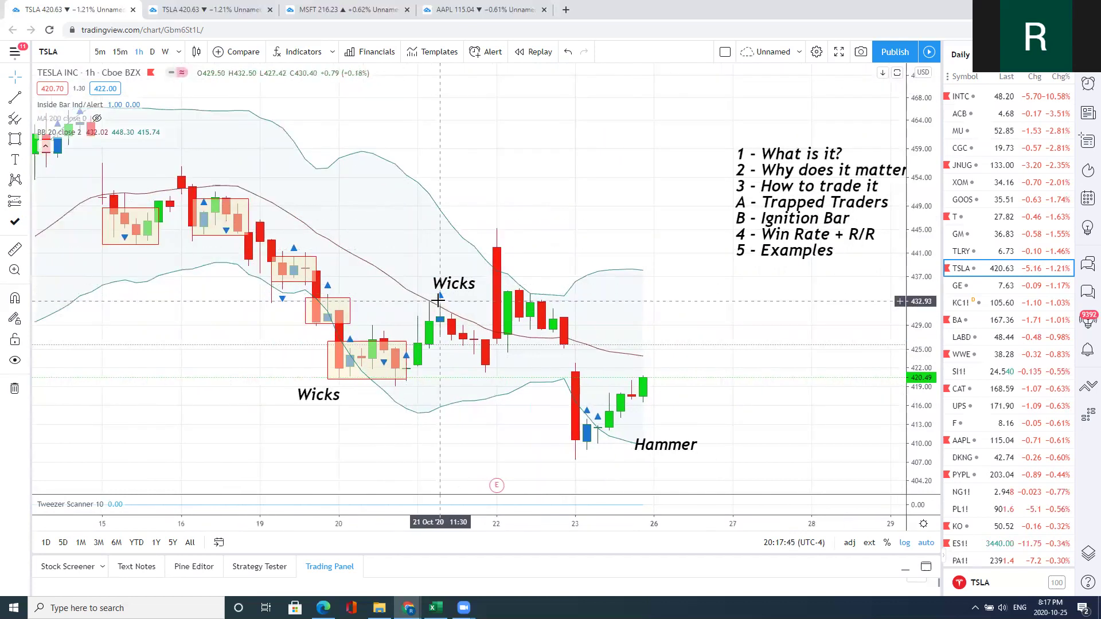
pyautogui.scroll(-1, 184, 201)
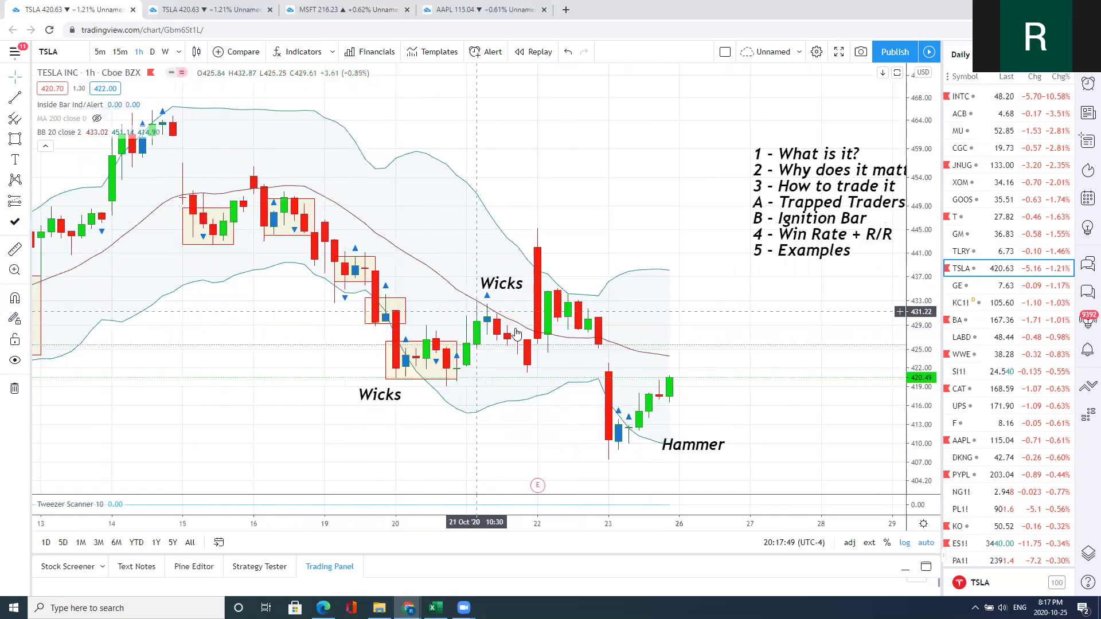
pyautogui.scroll(1, 440, 245)
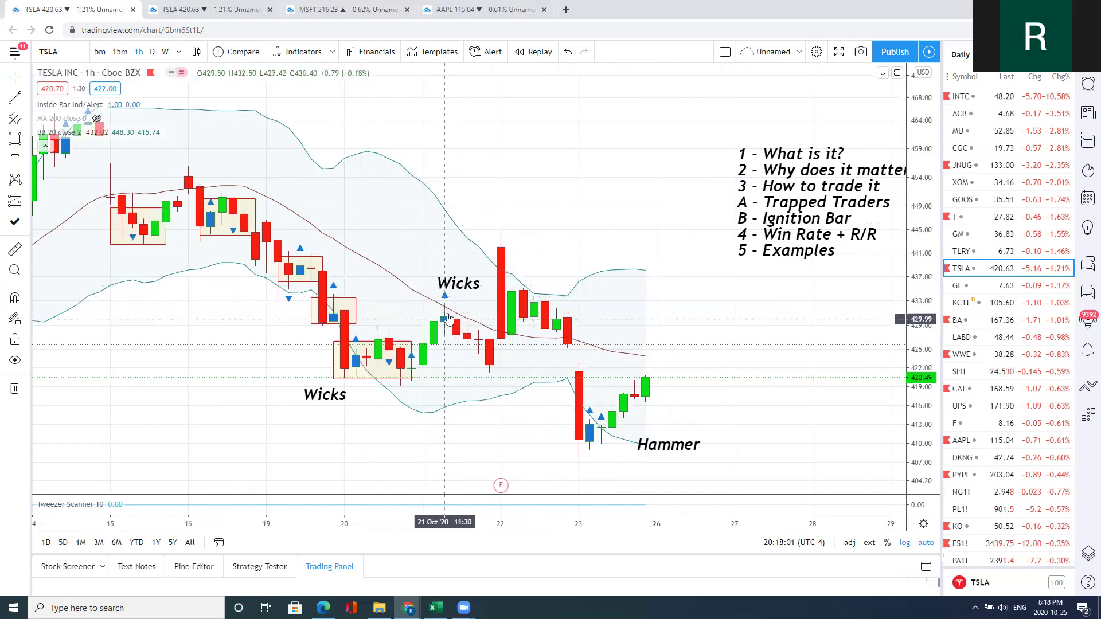
pyautogui.click(29, 204)
pyautogui.click(75, 225)
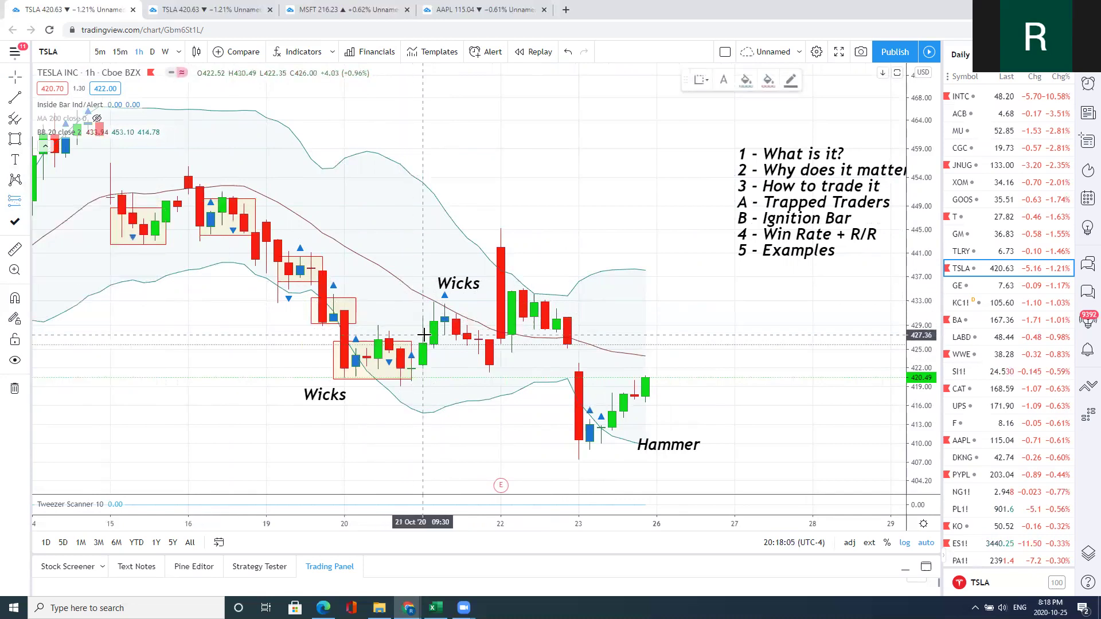
pyautogui.click(424, 334)
pyautogui.moveTo(422, 255); pyautogui.dragTo(427, 301)
pyautogui.moveTo(423, 407); pyautogui.dragTo(439, 372)
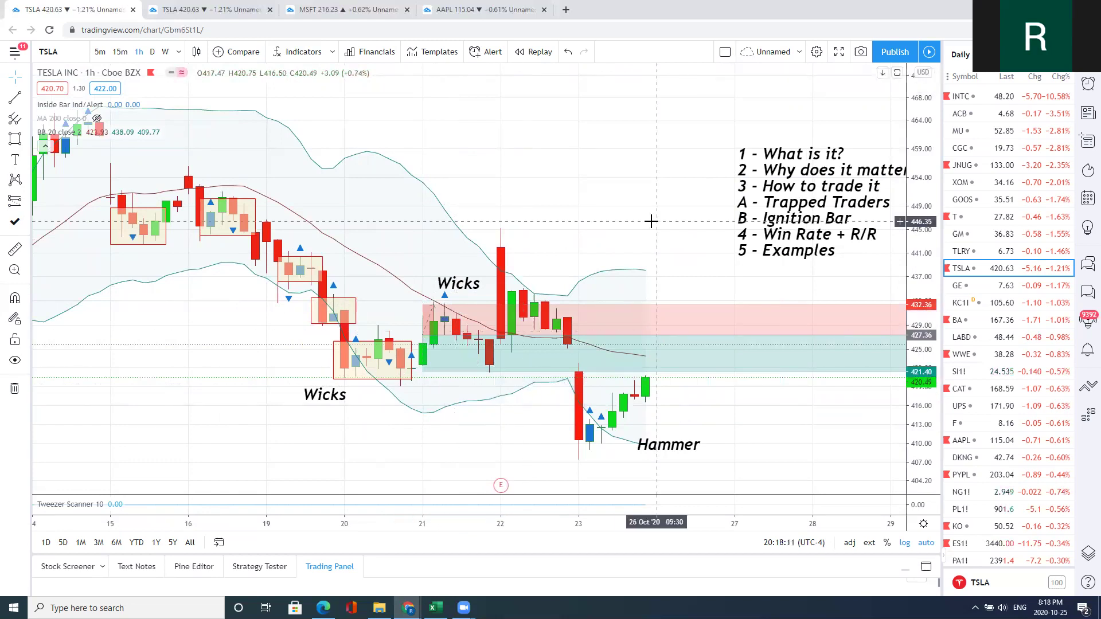
pyautogui.press('Delete')
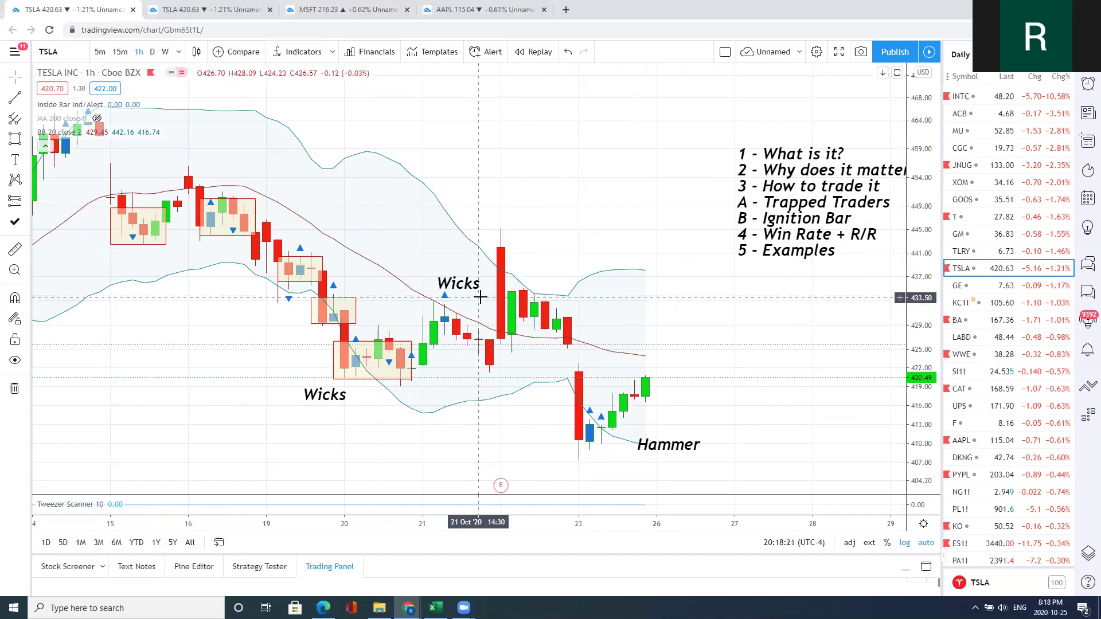
# Step: Delete the rectangle around the 20 Oct candles above the lower Wicks label and the smaller rectangle adjoining it at the end of 19 Oct
pyautogui.click(404, 347)
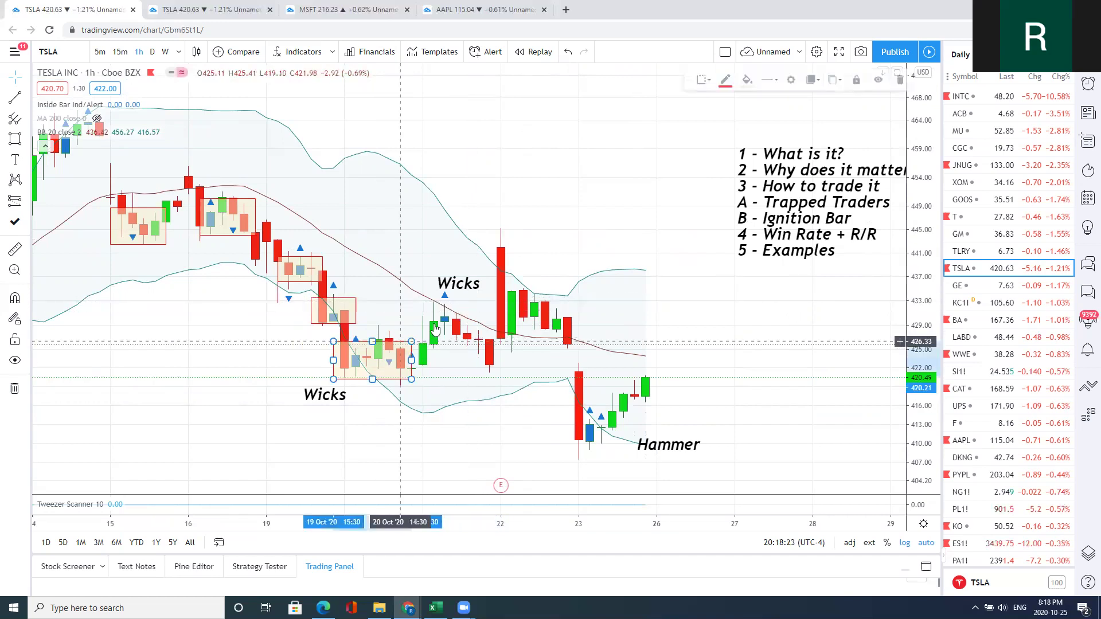
pyautogui.click(901, 79)
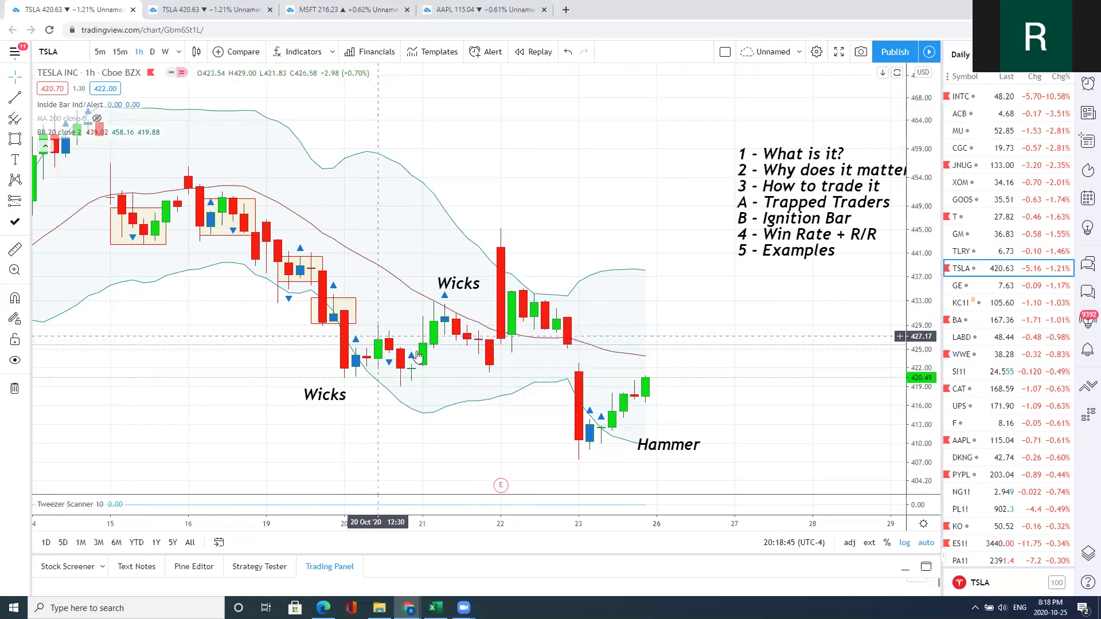
pyautogui.moveTo(400, 302)
pyautogui.mouseDown()
pyautogui.moveTo(450, 301)
pyautogui.moveTo(404, 307)
pyautogui.mouseUp()
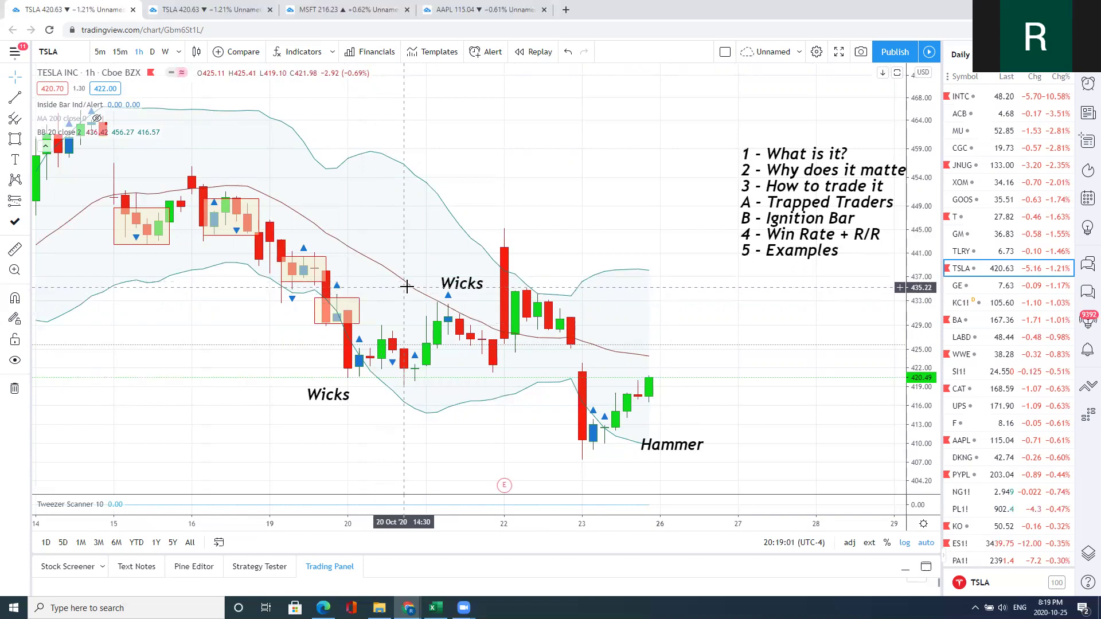
pyautogui.click(337, 311)
pyautogui.press('Delete')
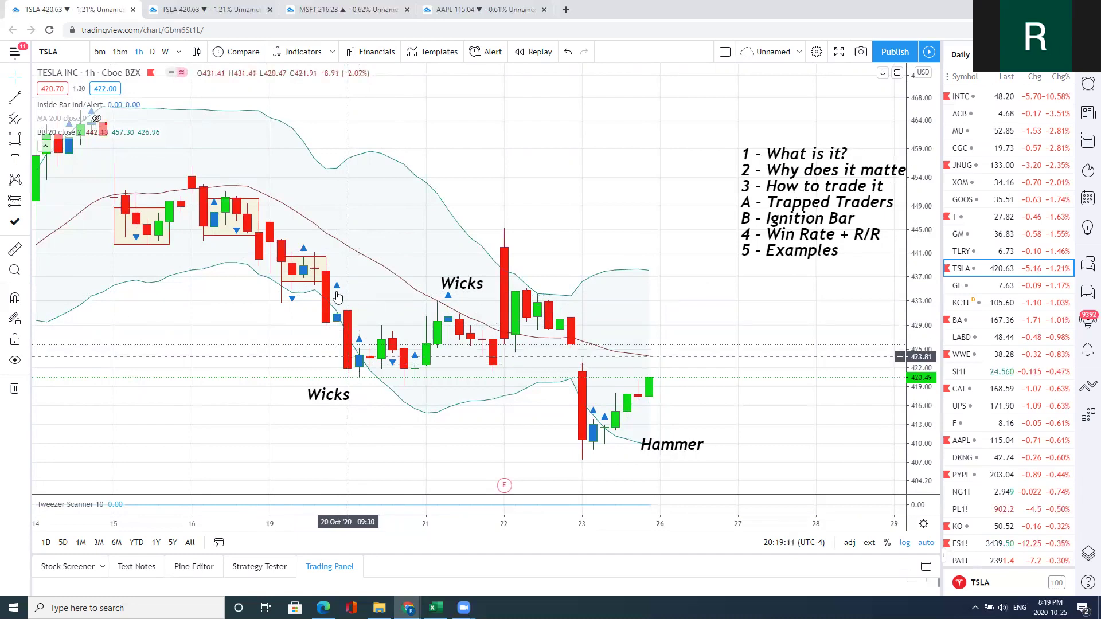
# Step: Delete the marker rectangles around the 19 Oct, 16 Oct and 15 Oct candles on the TSLA 1-hour chart
pyautogui.click(314, 282)
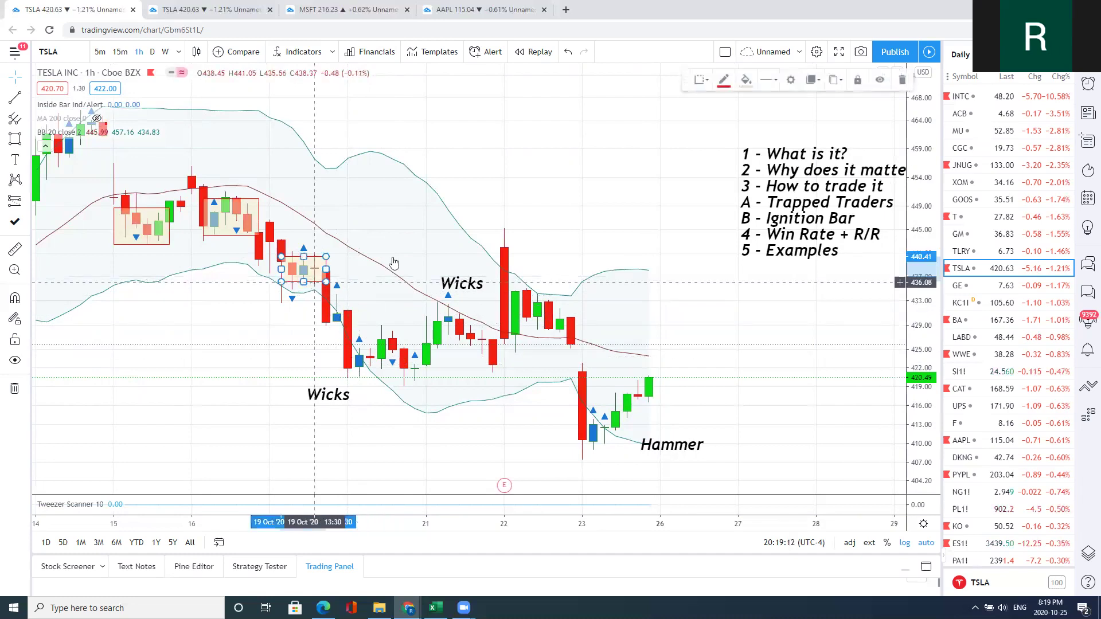
pyautogui.click(901, 80)
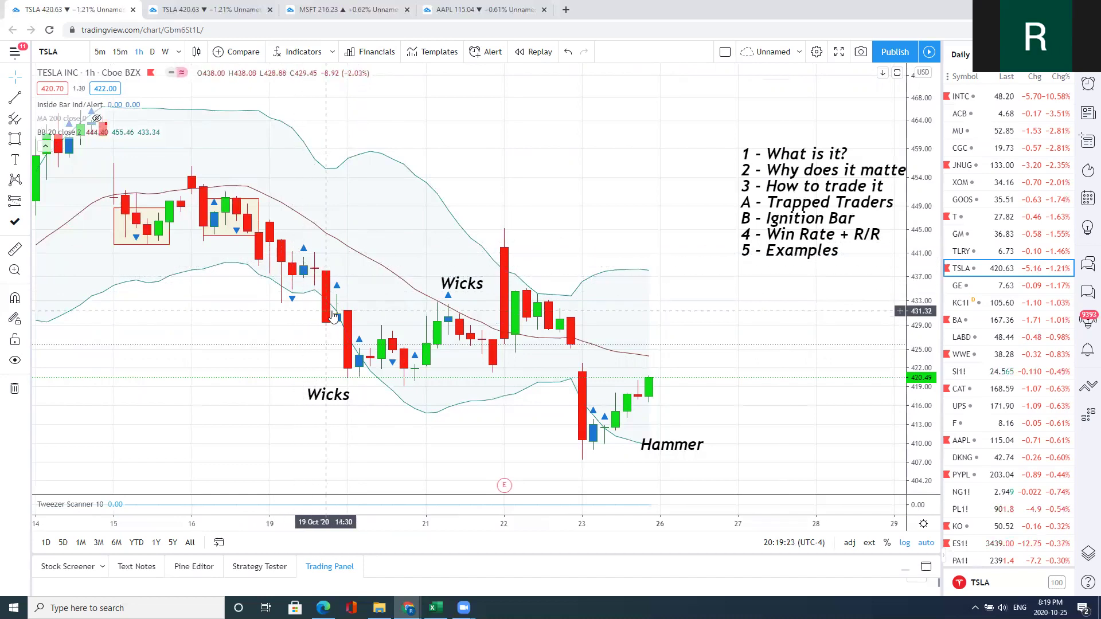
pyautogui.click(228, 234)
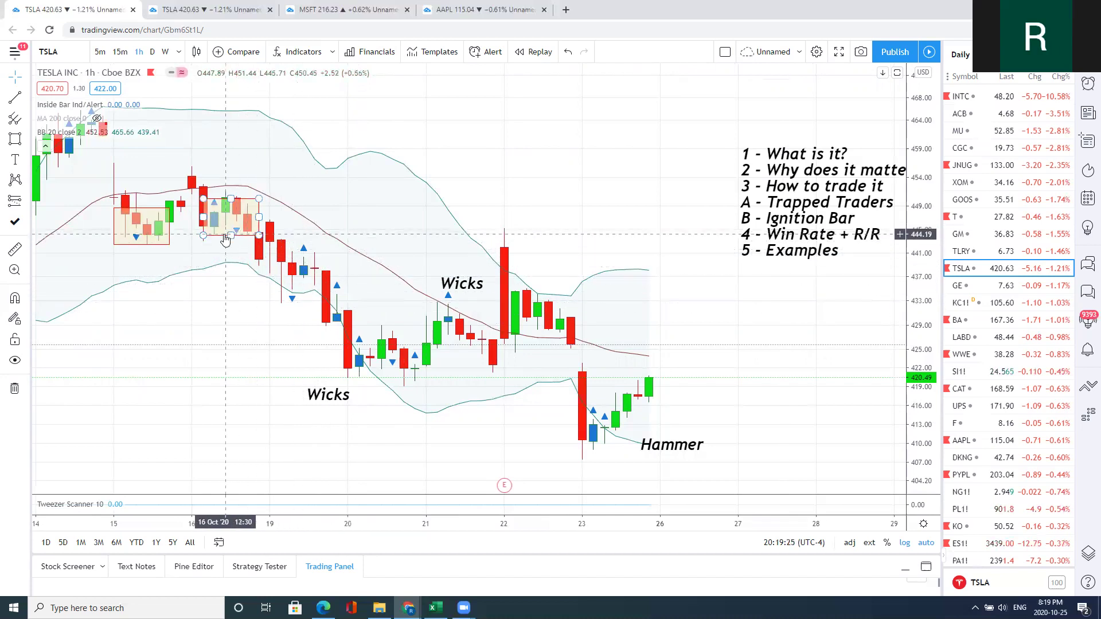
pyautogui.moveTo(375, 154); pyautogui.dragTo(437, 153)
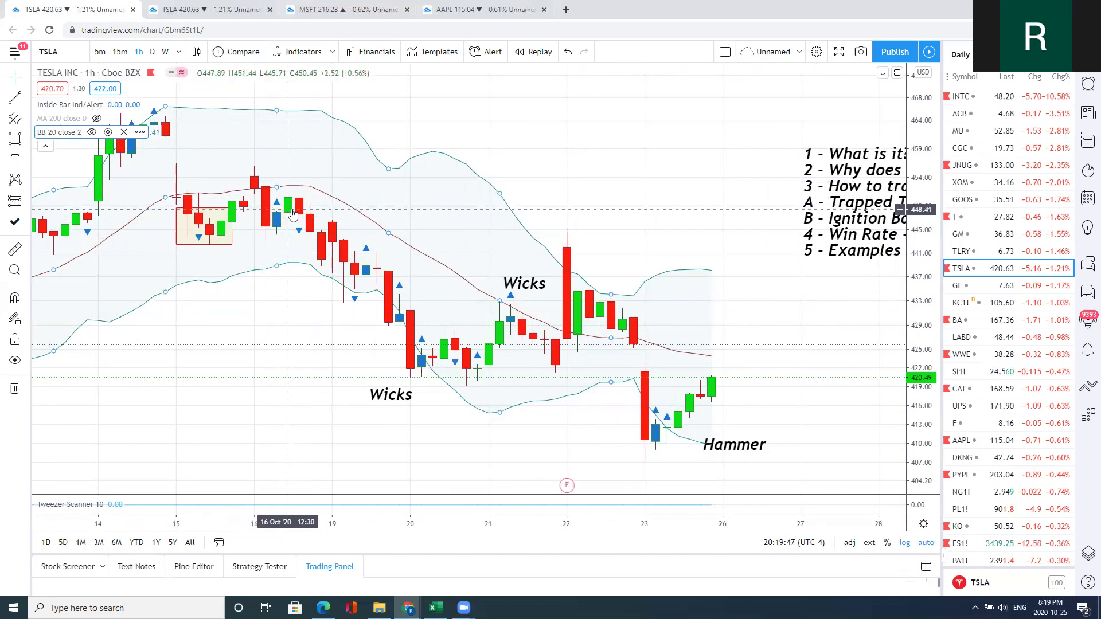
pyautogui.click(201, 215)
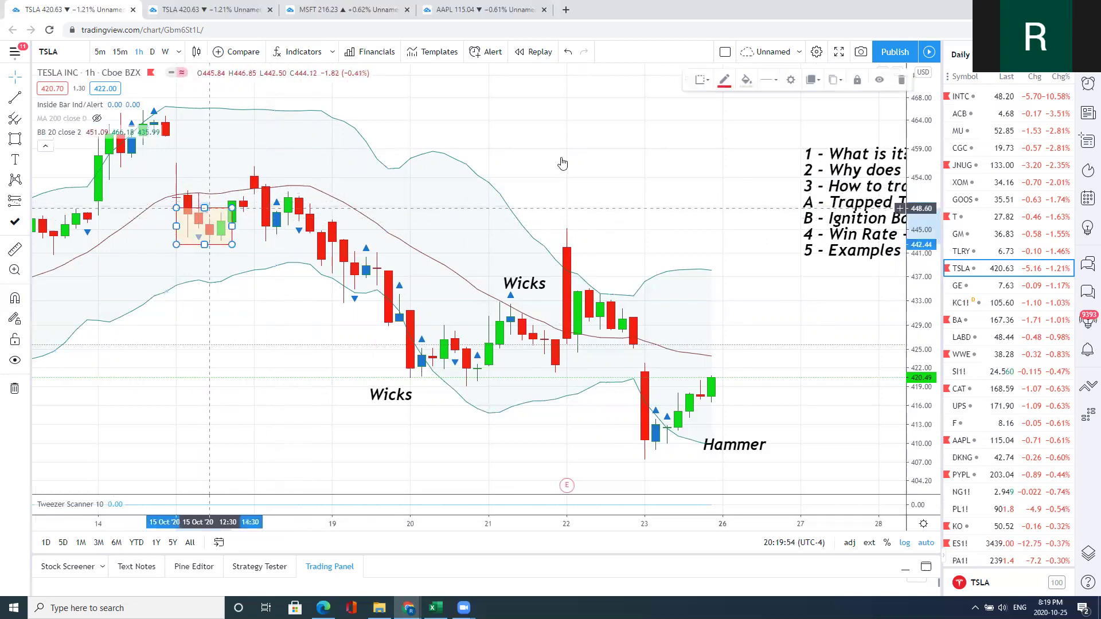
pyautogui.click(881, 86)
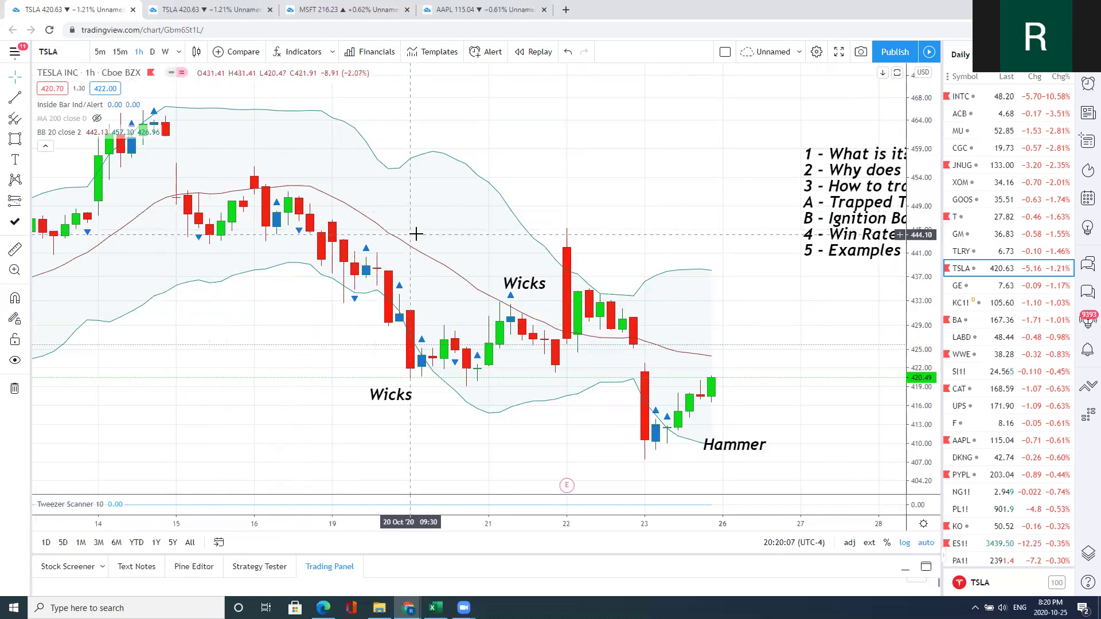
pyautogui.scroll(-1, 418, 223)
pyautogui.moveTo(614, 167); pyautogui.dragTo(459, 170)
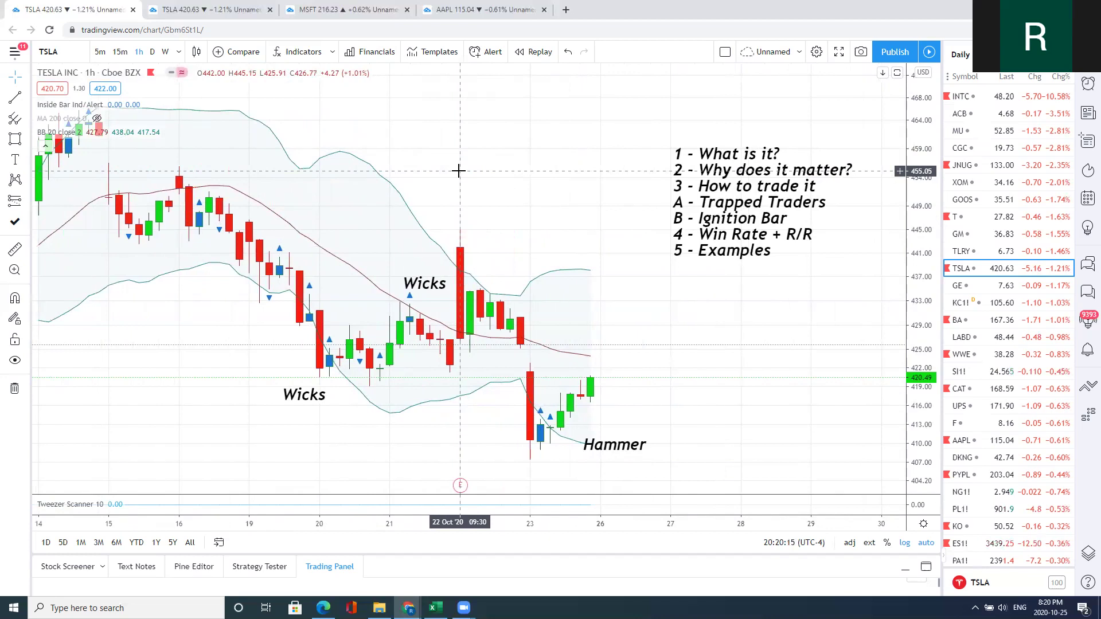
pyautogui.moveTo(458, 170); pyautogui.dragTo(464, 177)
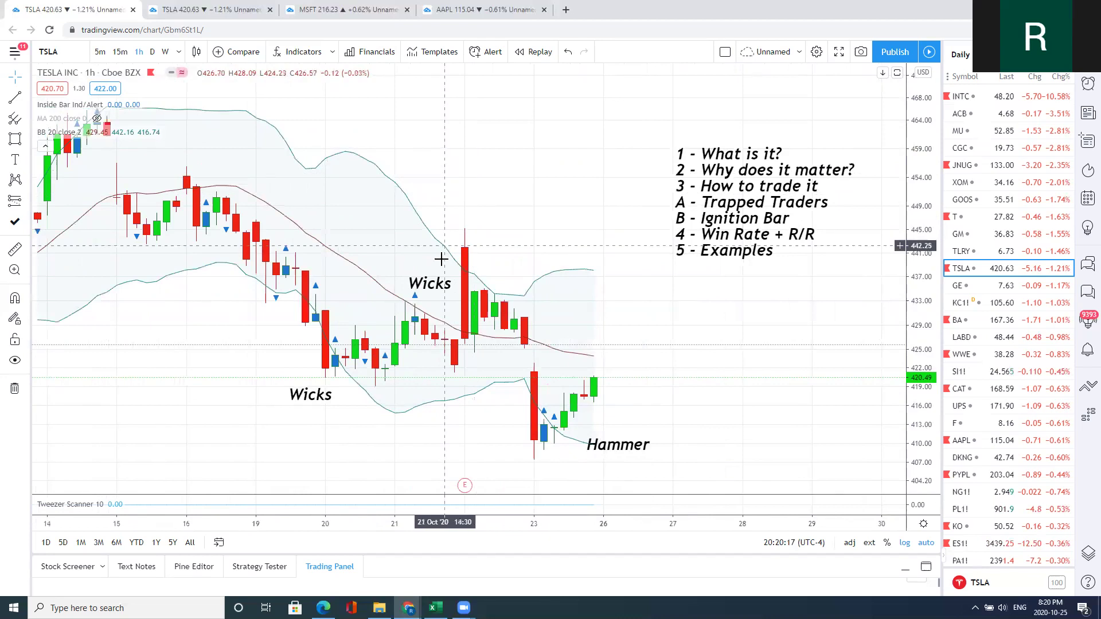
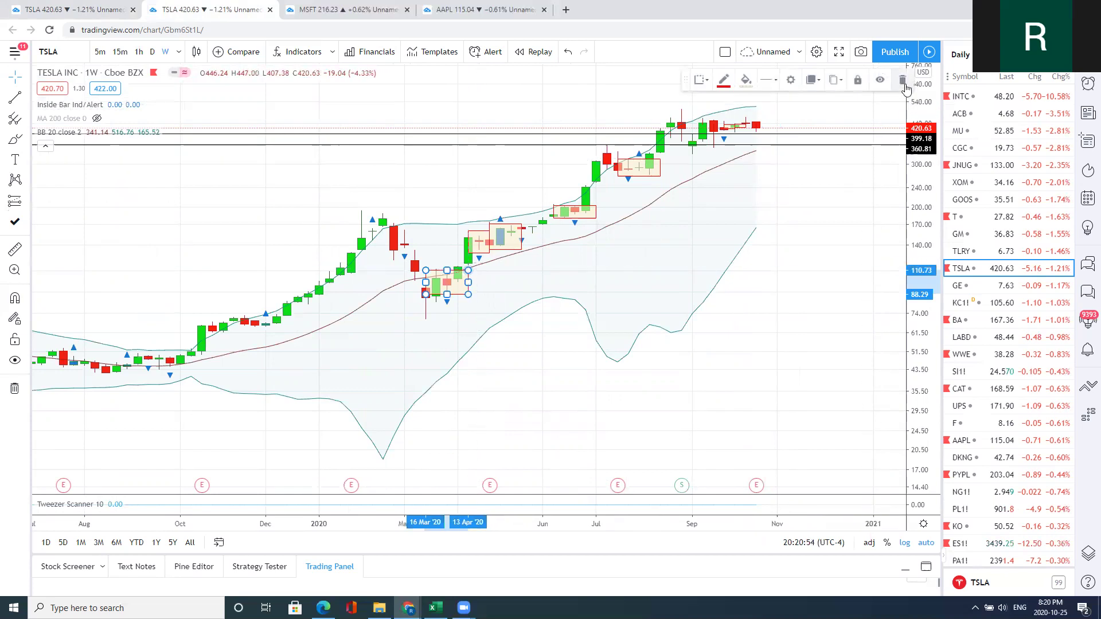
# Step: On the weekly TSLA chart, delete the rectangle spanning 16 Mar to 13 Apr 2020 and the two adjoining ones around the late April and May candles
pyautogui.press('Delete')
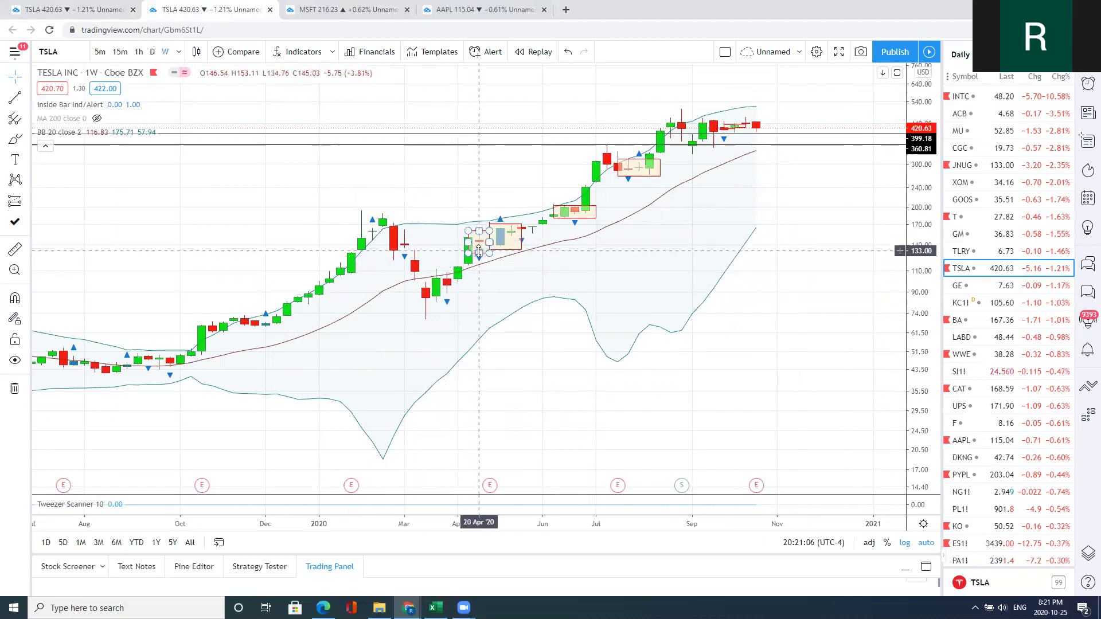
pyautogui.click(498, 251)
pyautogui.moveTo(479, 242); pyautogui.dragTo(505, 237)
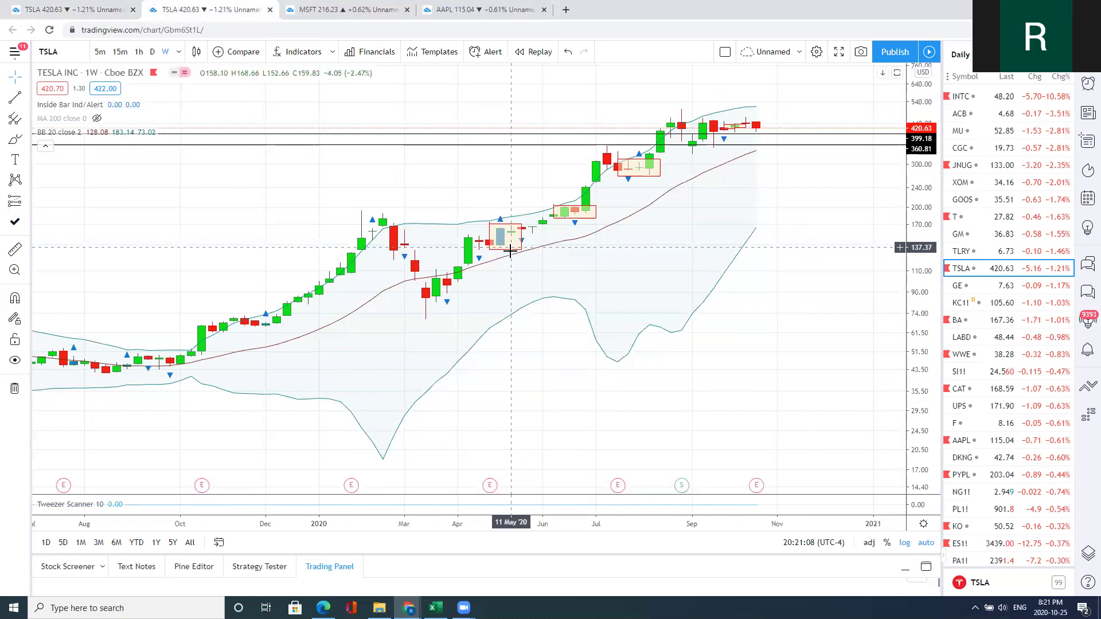
pyautogui.click(900, 84)
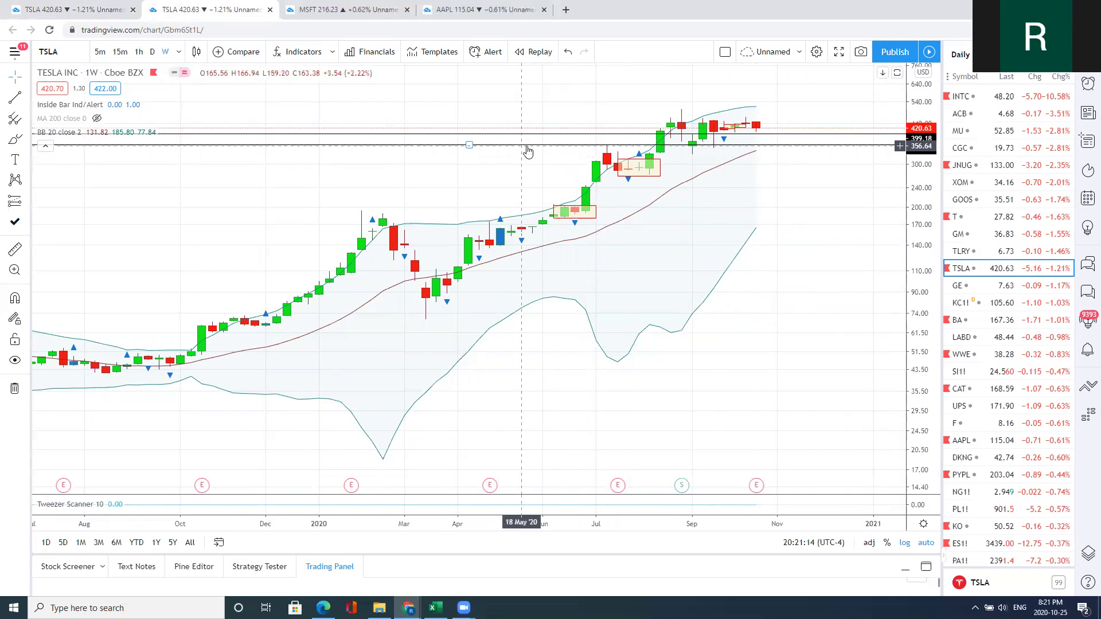
# Step: Delete the remaining rectangles around the June, late July to August and autumn 2020 candles on the weekly TSLA chart
pyautogui.scroll(1, 453, 209)
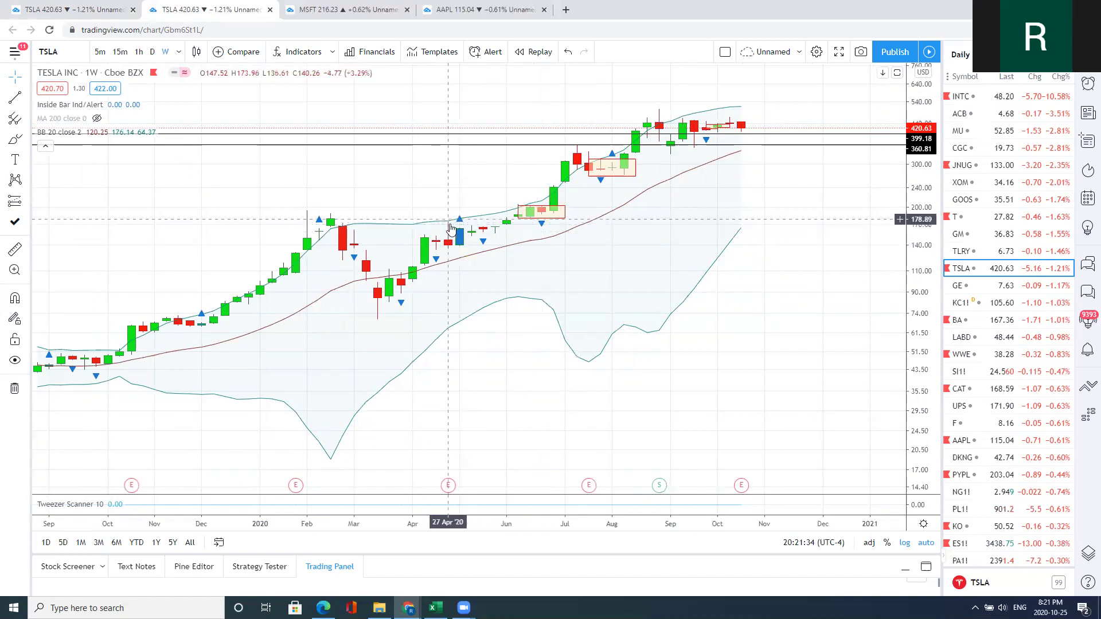
pyautogui.click(550, 224)
pyautogui.press('Delete')
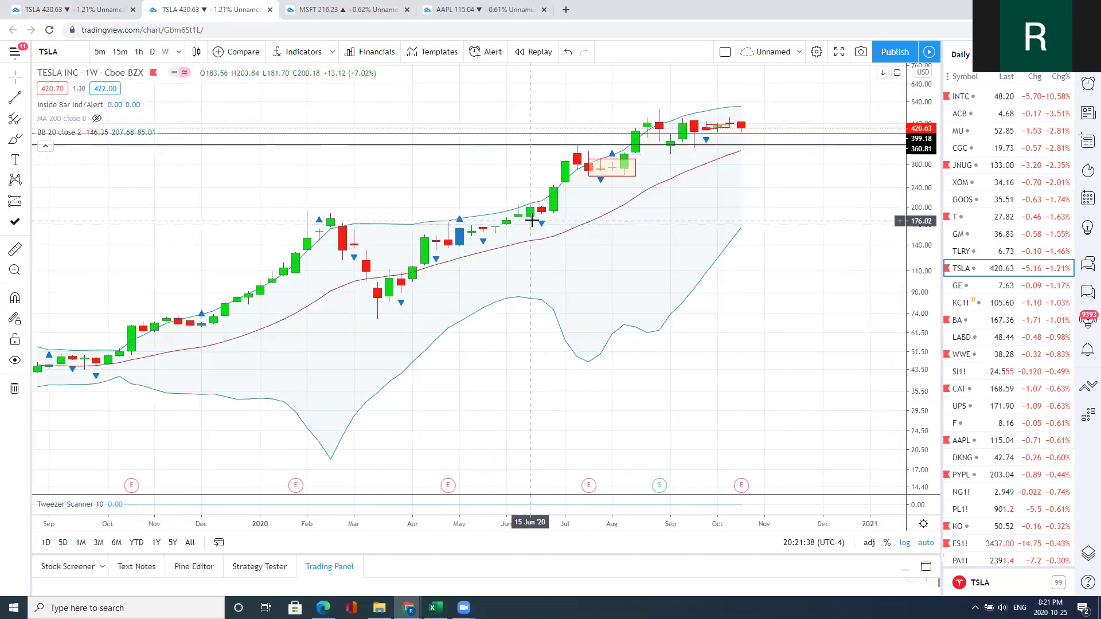
pyautogui.press('Delete')
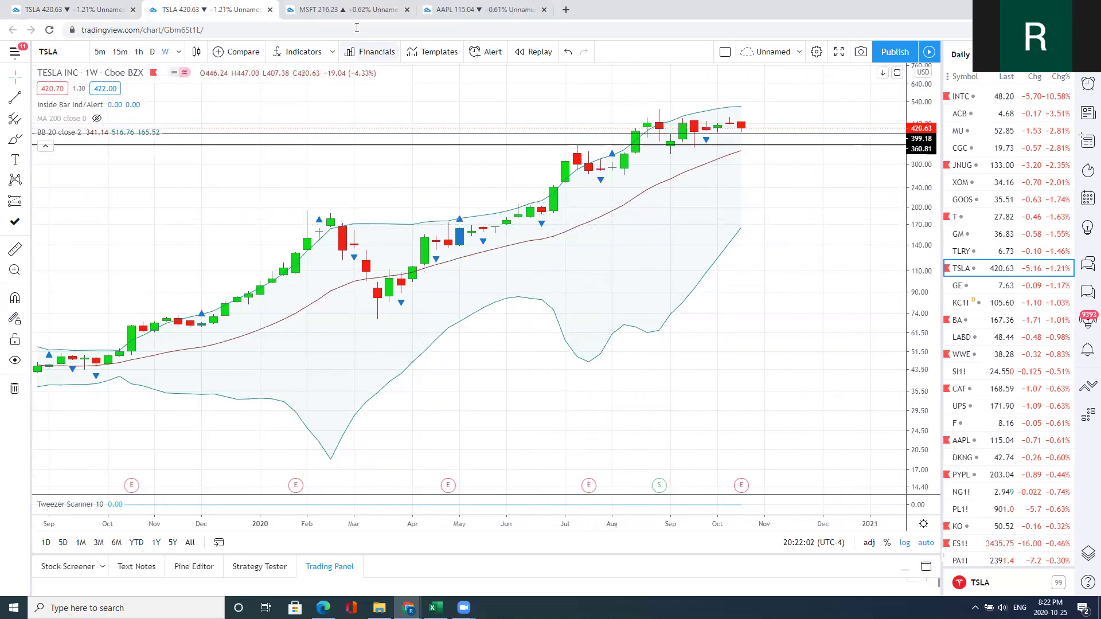
# Step: Open the MSFT daily chart, dismiss the layout-change notice and examine the arrow-marked inside bars from August to October
pyautogui.click(338, 10)
pyautogui.click(668, 244)
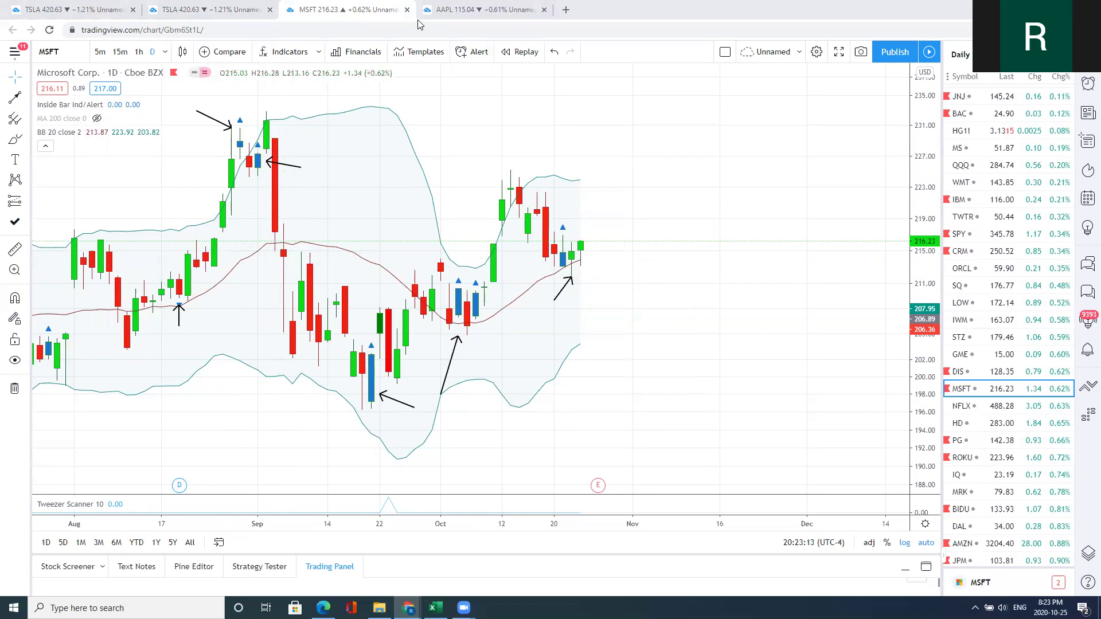
# Step: Examine the arrow-marked inside bars of 12 and 13 Oct on the AAPL 15-minute chart, and return to the TSLA 1-hour chart
pyautogui.click(453, 10)
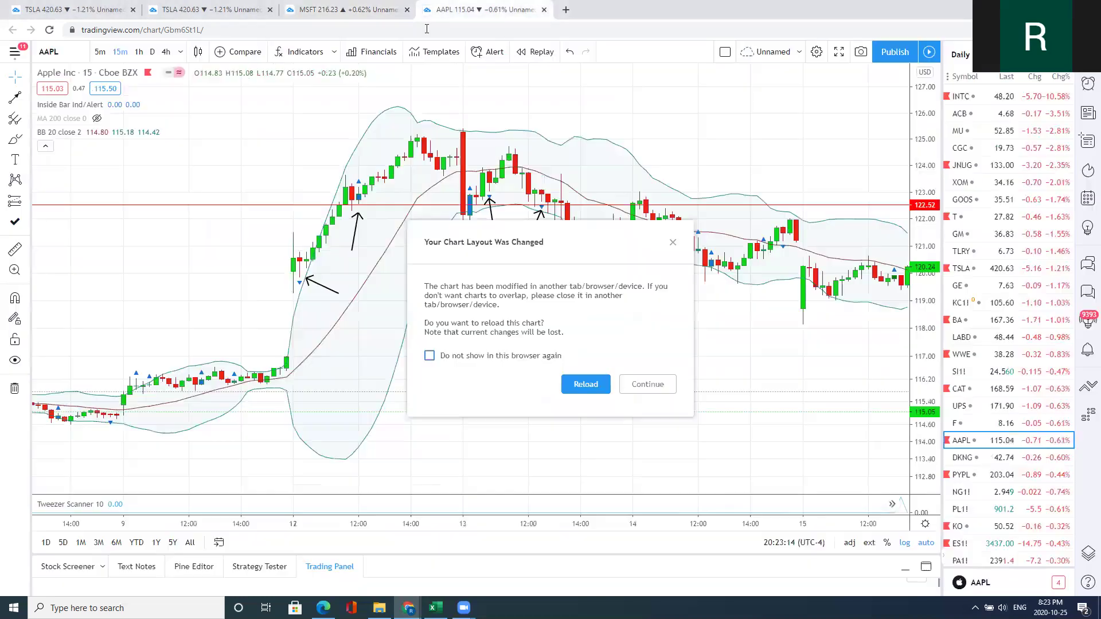
pyautogui.click(670, 243)
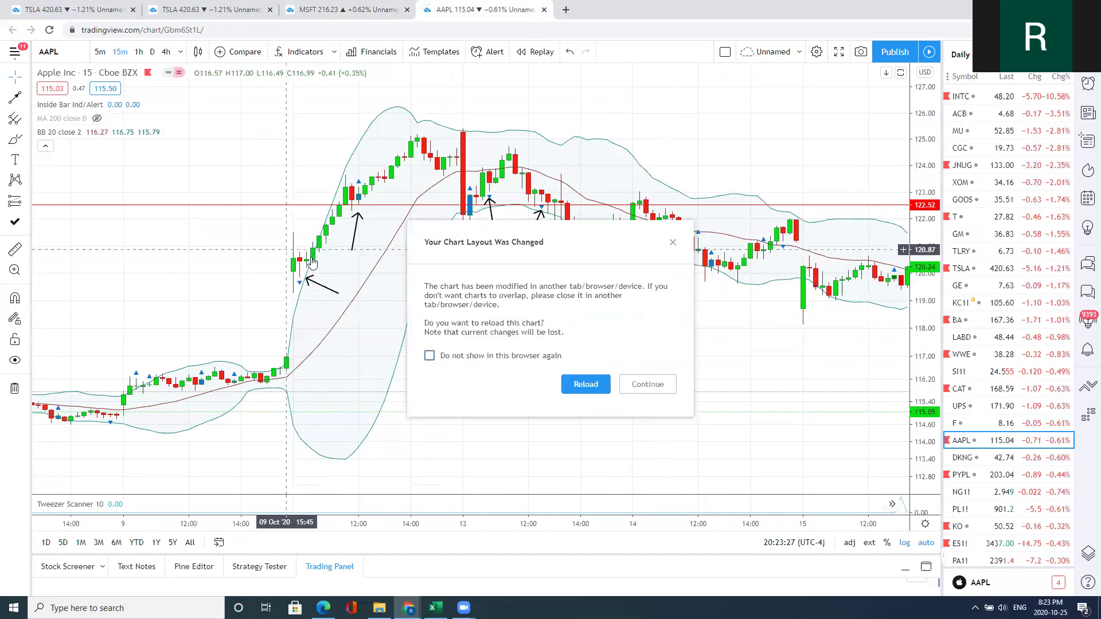
pyautogui.click(359, 196)
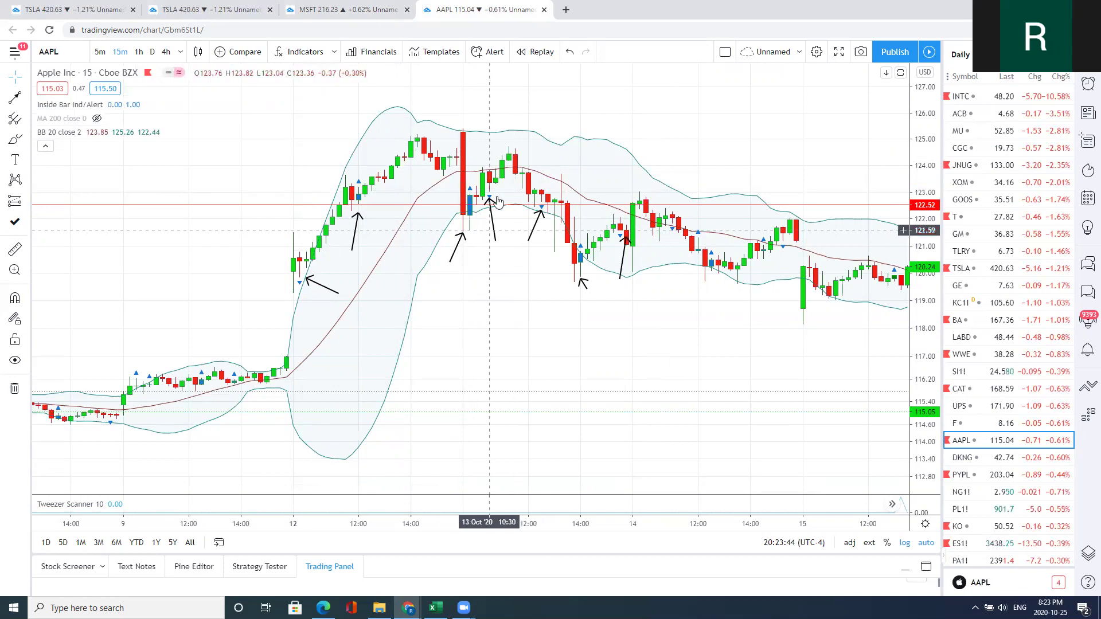
pyautogui.scroll(1, 516, 138)
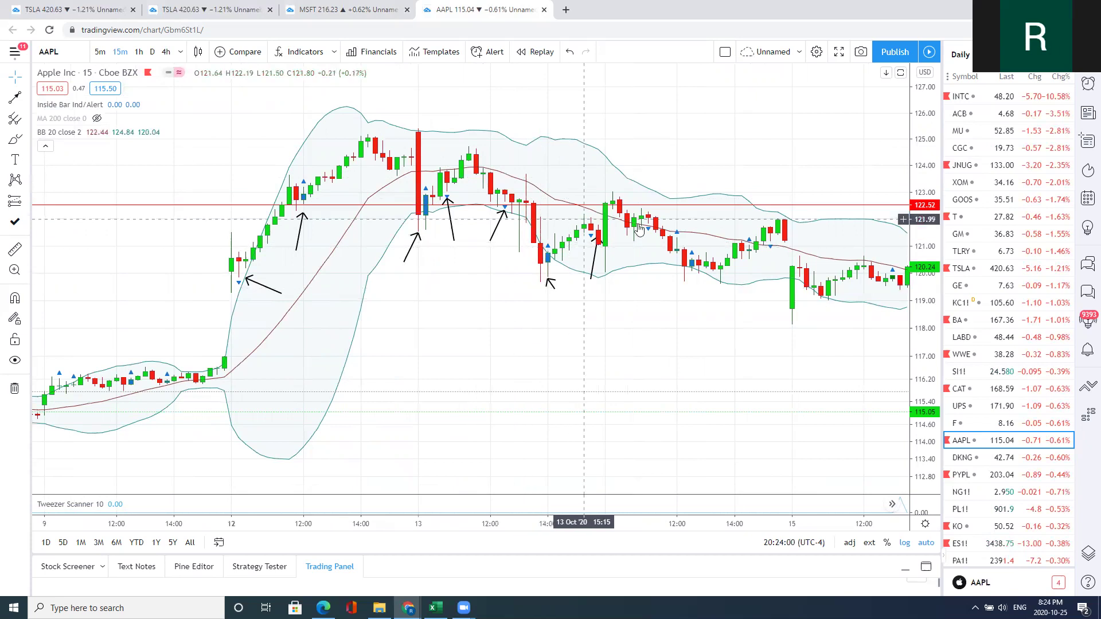
pyautogui.moveTo(594, 162); pyautogui.dragTo(528, 166)
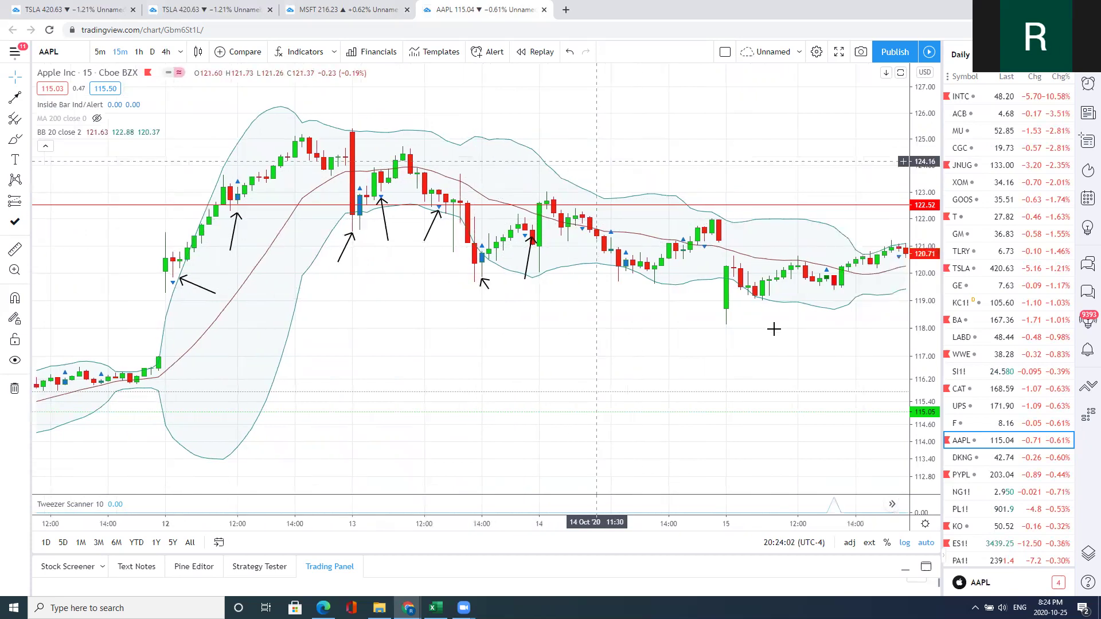
pyautogui.moveTo(733, 328); pyautogui.dragTo(734, 327)
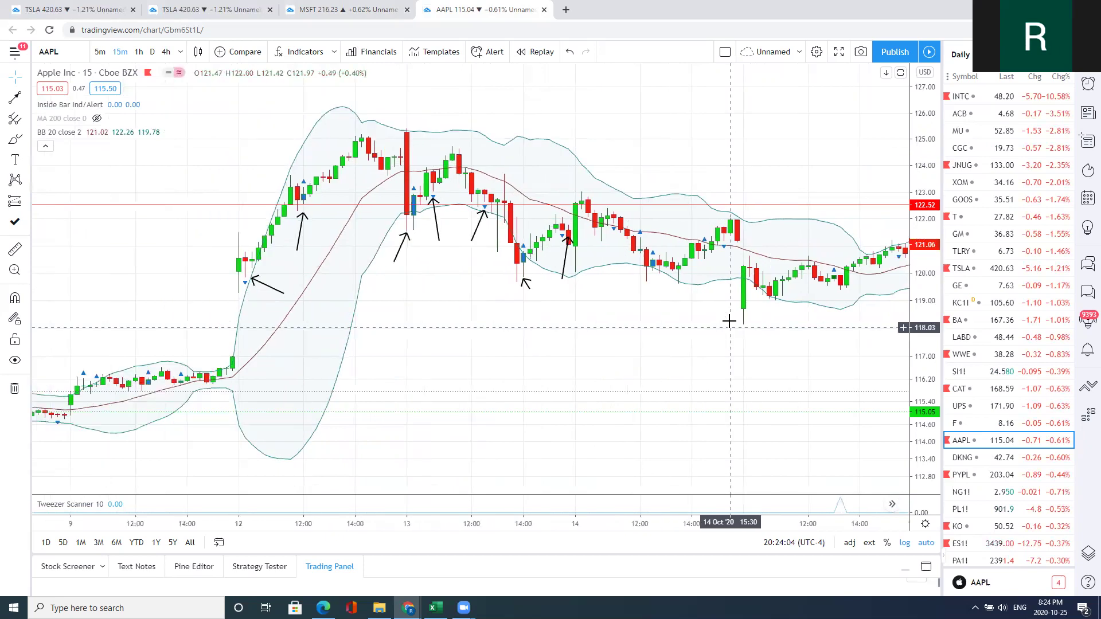
pyautogui.click(66, 6)
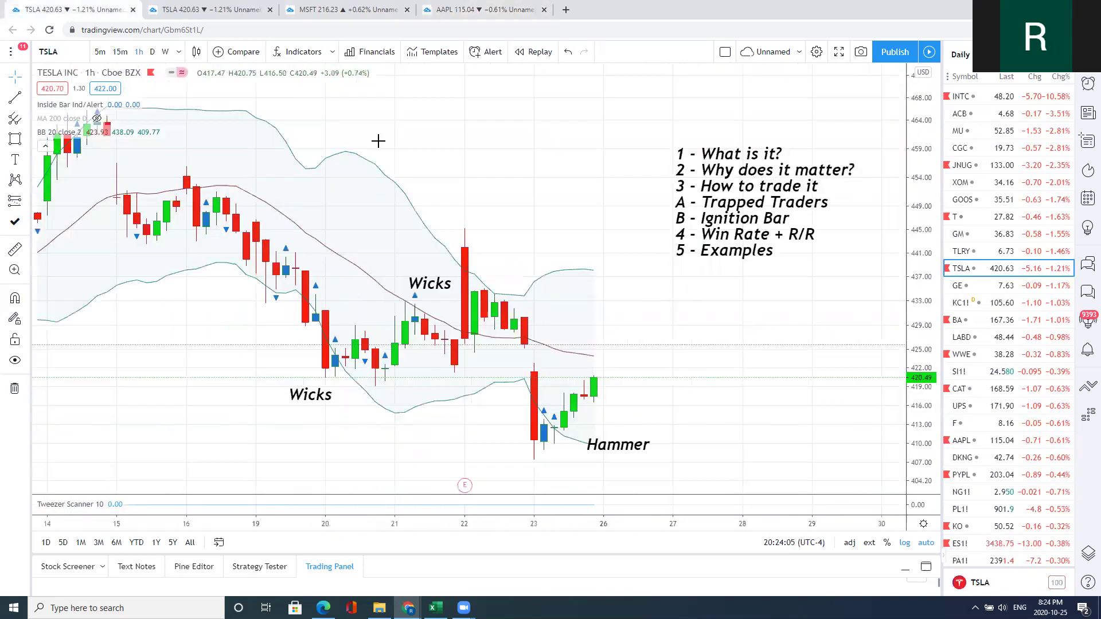